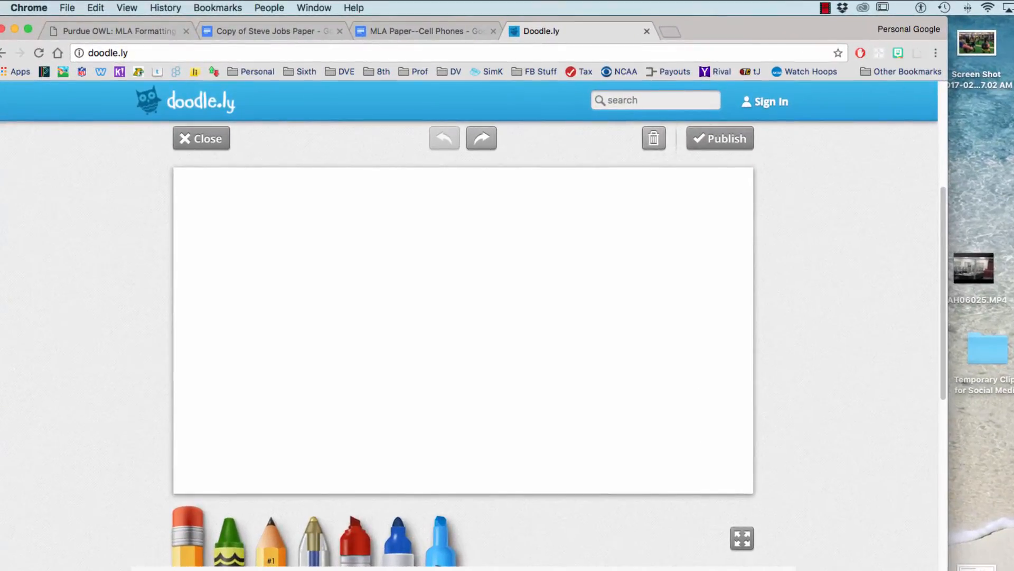
Write the letters MLA on the Doodle.ly canvas with the blue marker.
click(355, 541)
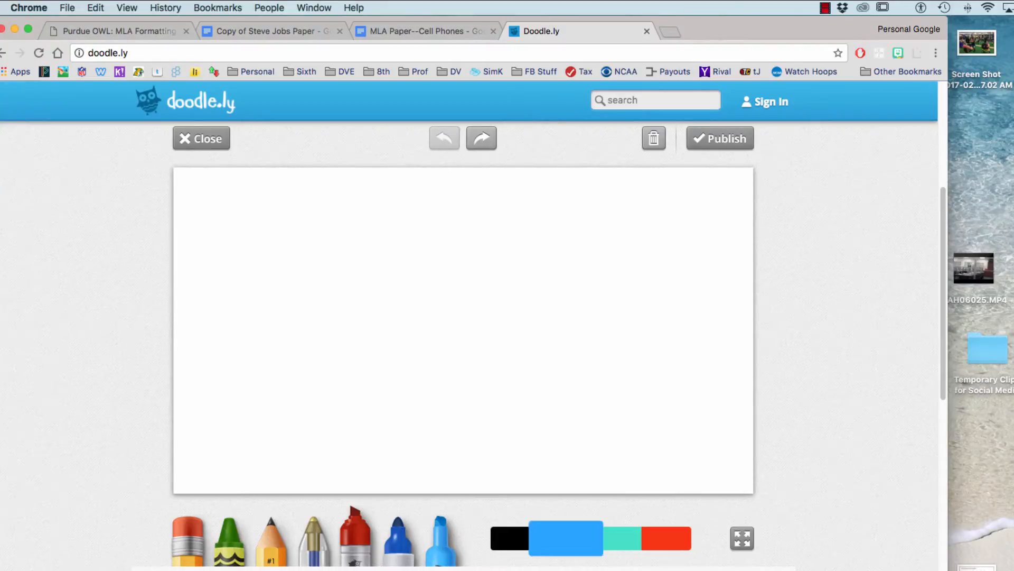
click(566, 538)
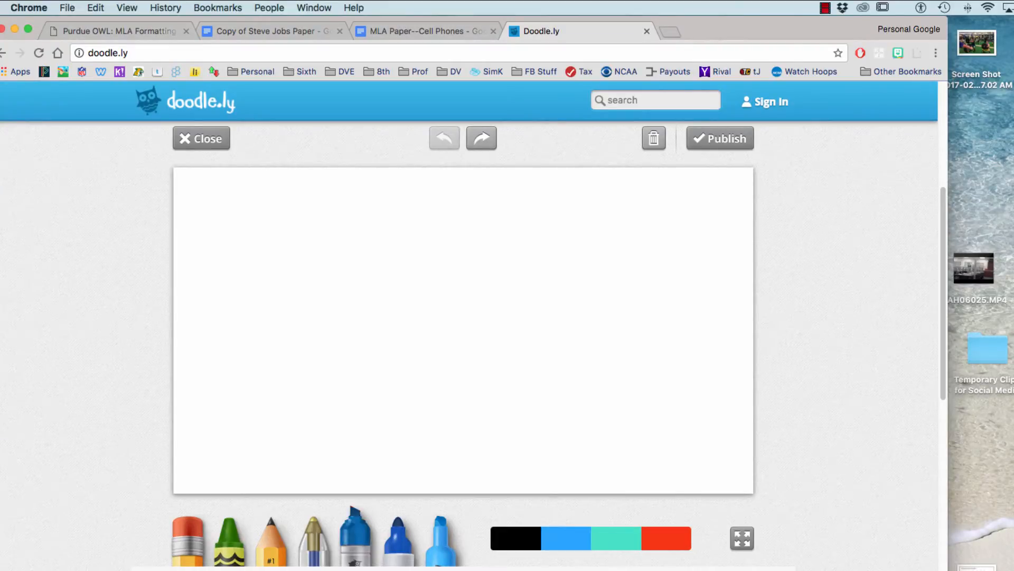
mouse_move(233, 310)
mouse_down()
mouse_move(247, 206)
mouse_move(283, 272)
mouse_move(325, 298)
mouse_move(336, 329)
mouse_up()
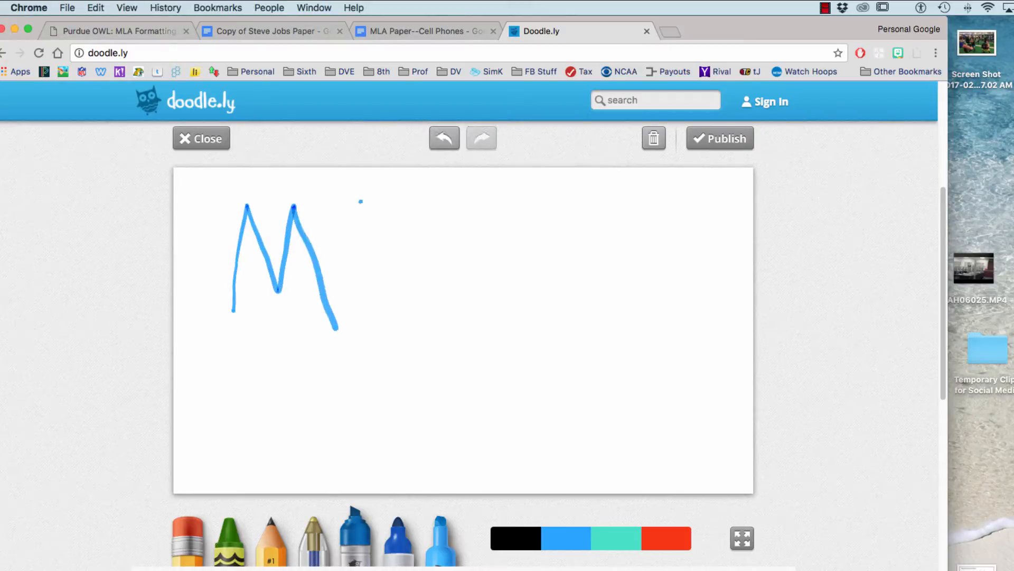
mouse_move(361, 202)
mouse_down()
mouse_move(442, 310)
mouse_move(482, 177)
mouse_move(522, 298)
mouse_up()
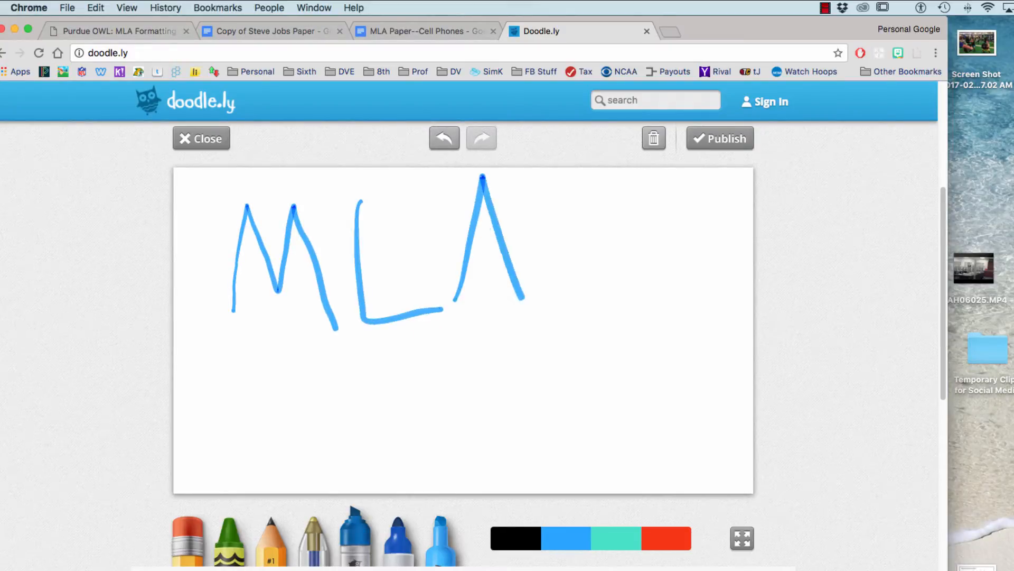
drag(465, 259, 515, 268)
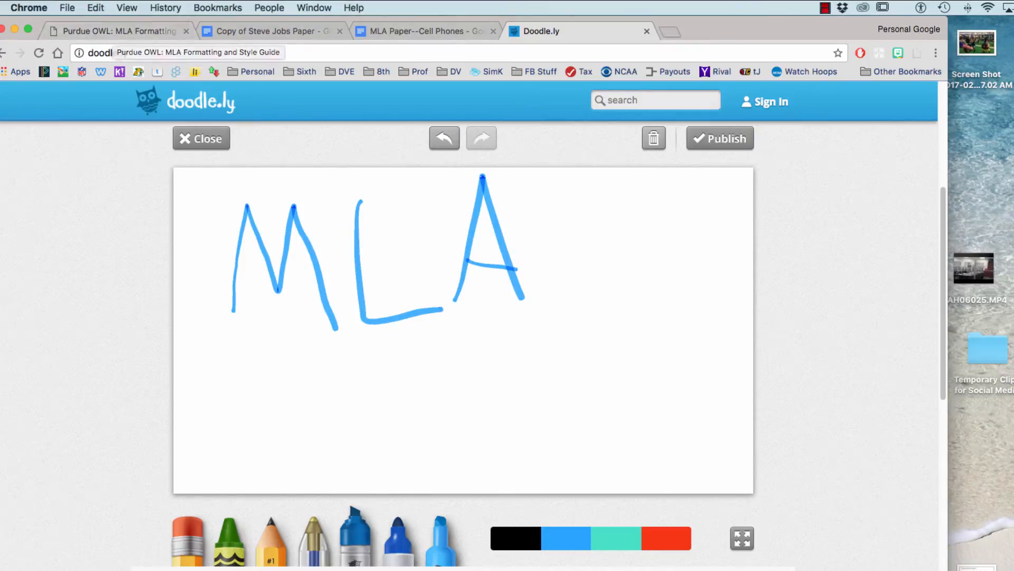
Draw a smiley face below MLA and switch to the Purdue OWL MLA guide.
mouse_move(398, 375)
mouse_down()
mouse_move(548, 373)
mouse_move(526, 417)
mouse_up()
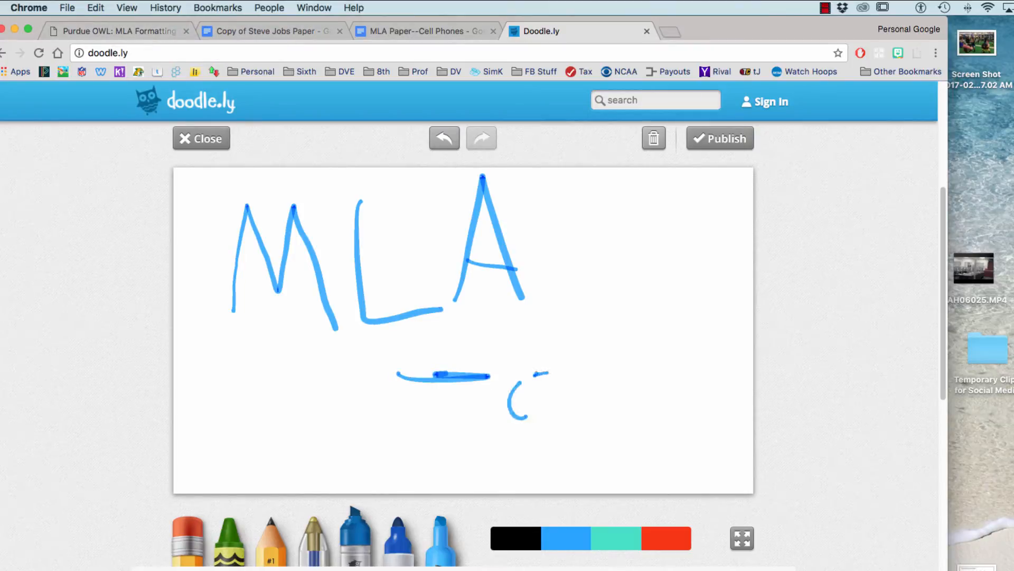
drag(445, 434, 604, 437)
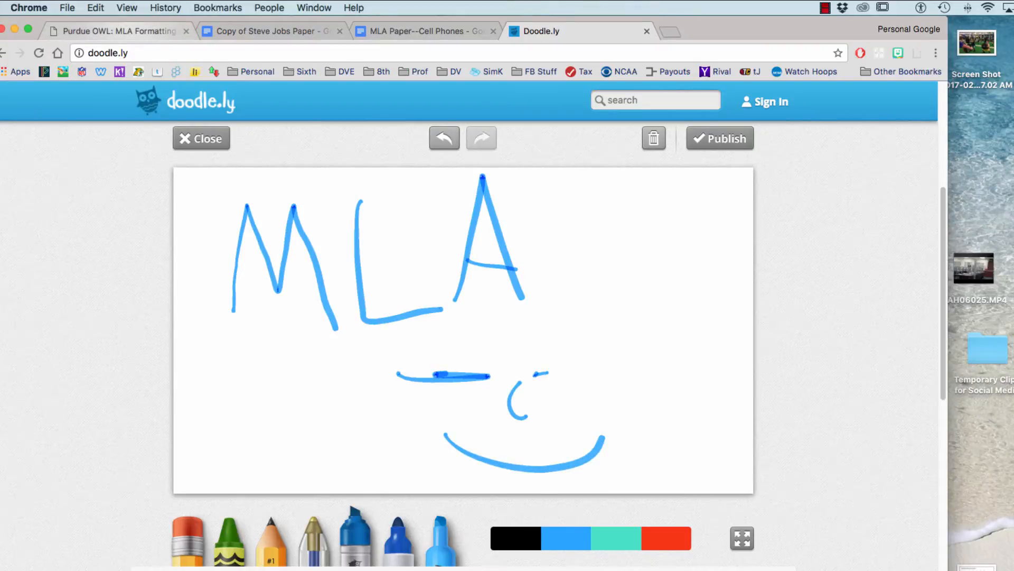
click(119, 30)
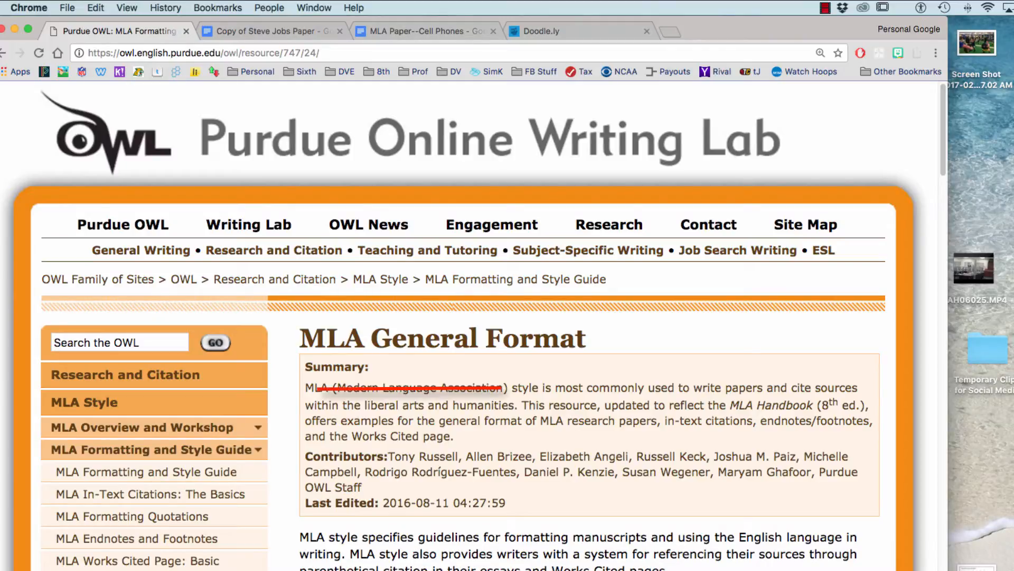
Highlight the MLA General Format summary paragraph, then switch to the Copy of Steve Jobs Paper document.
mouse_move(507, 388)
mouse_down()
mouse_move(580, 405)
mouse_move(585, 420)
mouse_move(454, 435)
mouse_up()
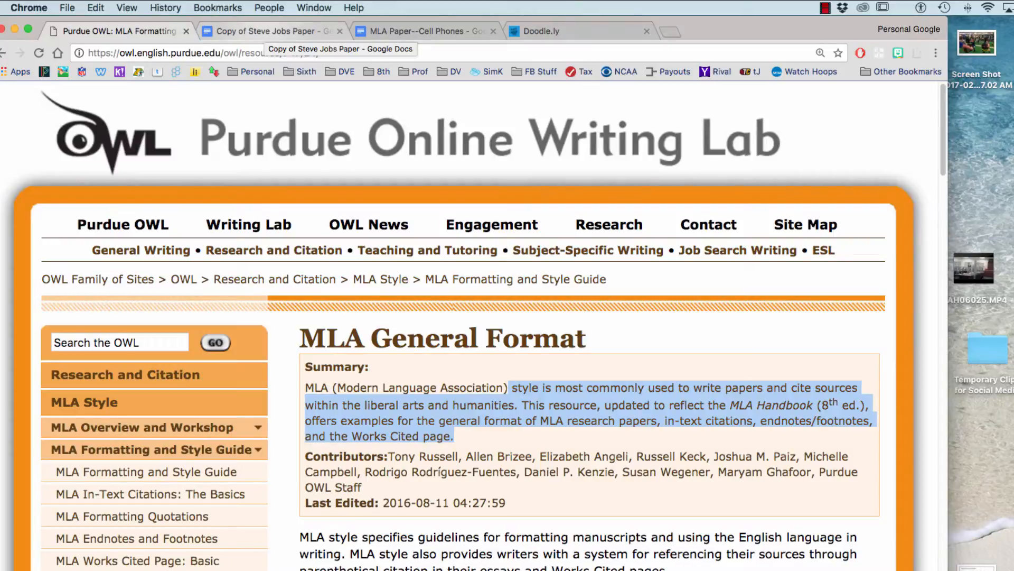
click(267, 31)
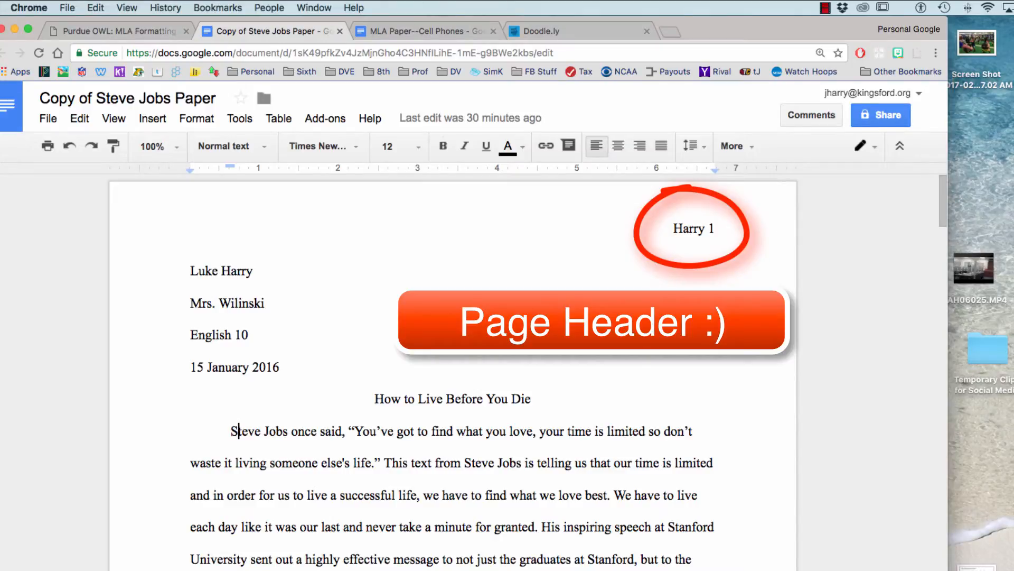
scroll(453, 369, down, 1)
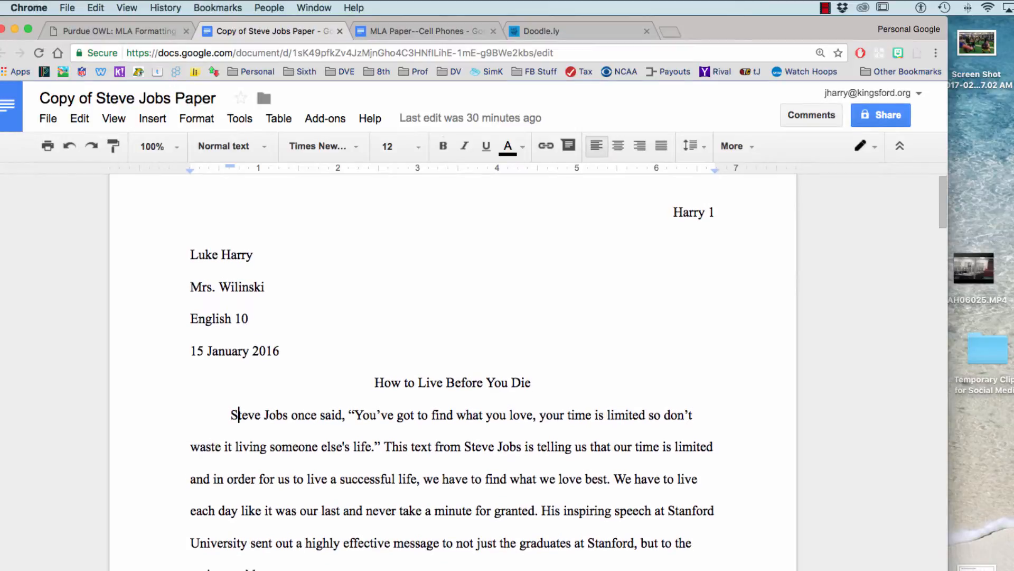
scroll(453, 370, down, 15)
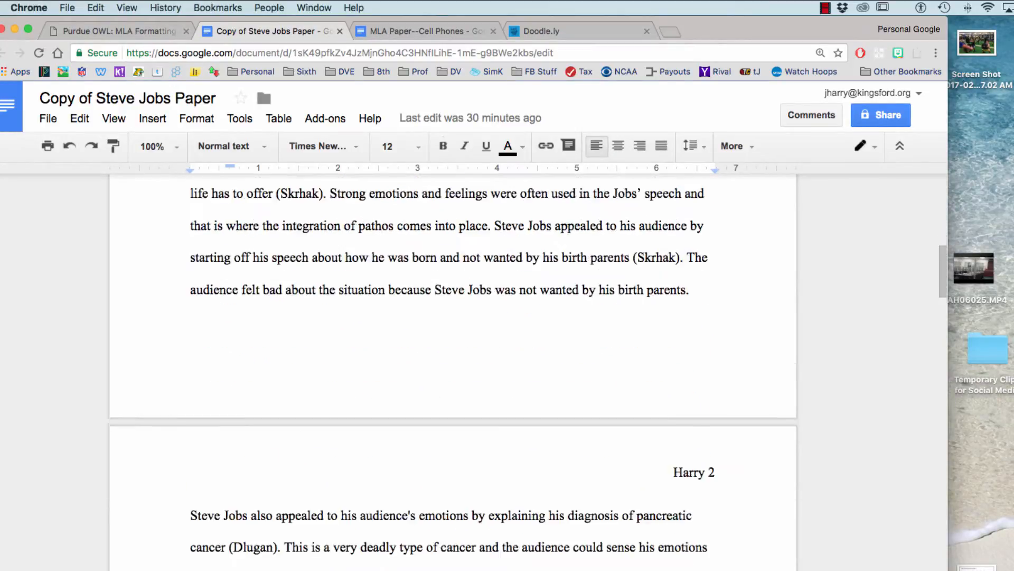
scroll(453, 369, down, 1)
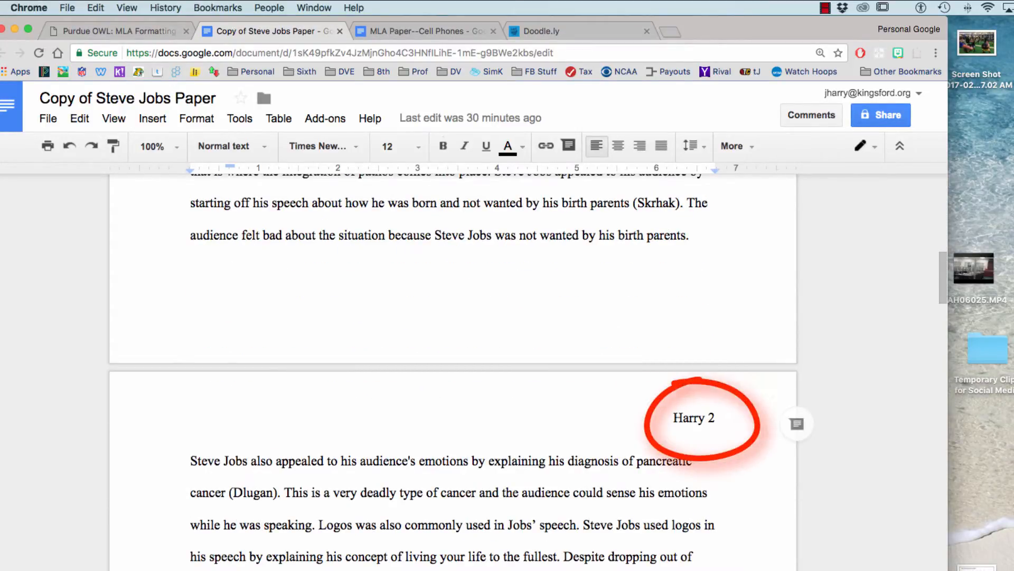
scroll(452, 370, down, 10)
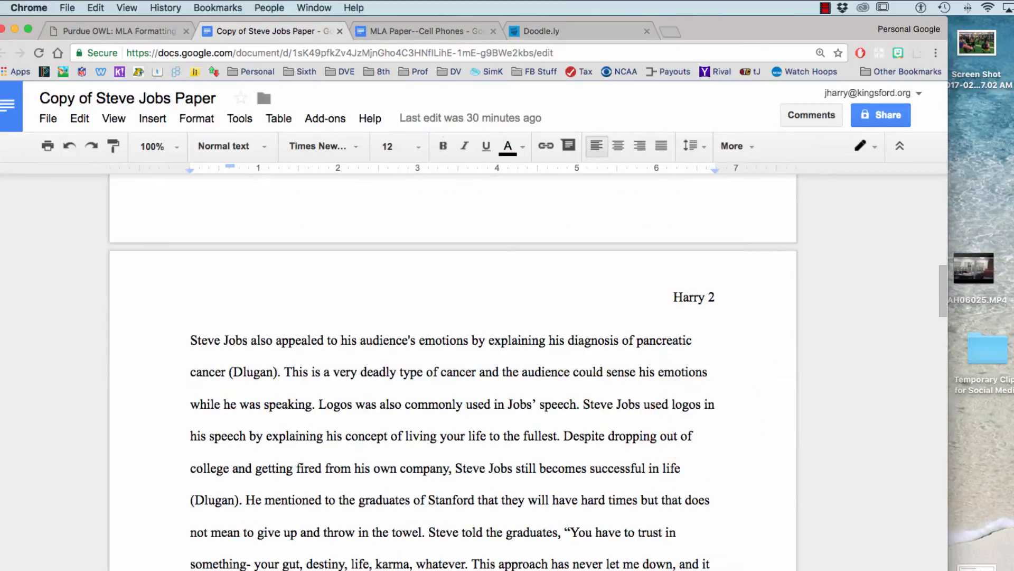
scroll(452, 370, down, 8)
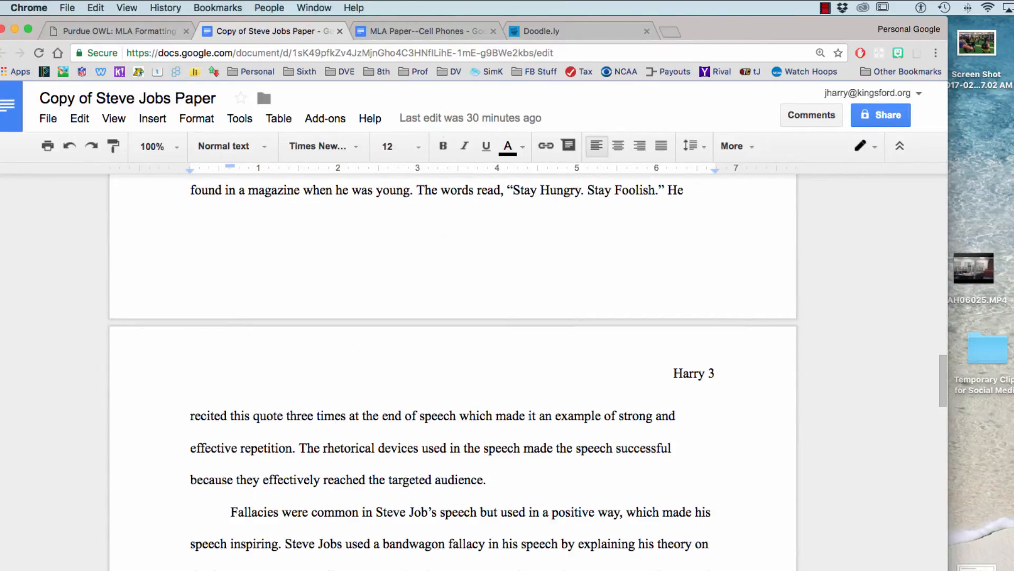
scroll(239, 430, up, 20)
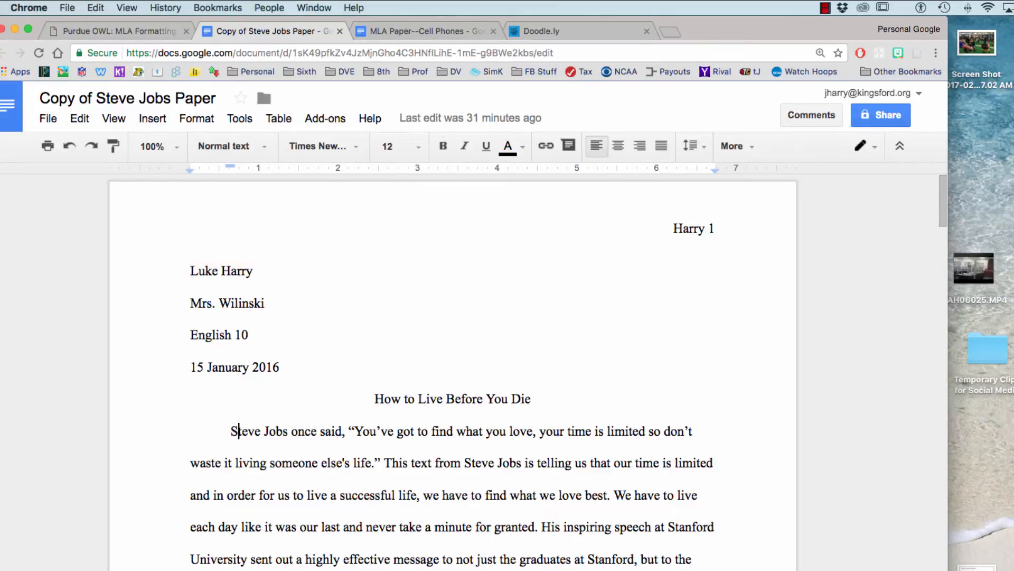
click(221, 271)
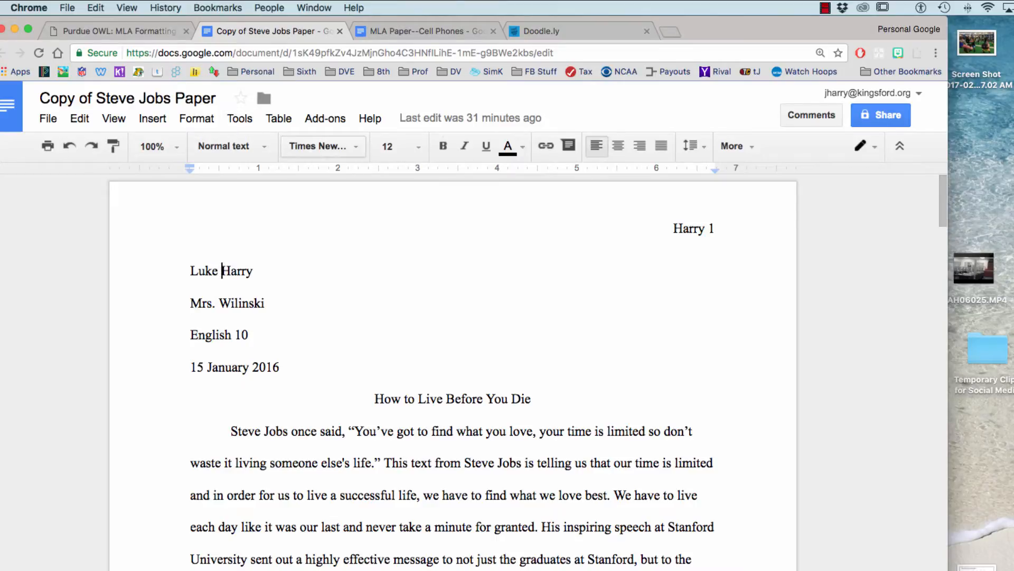
click(322, 146)
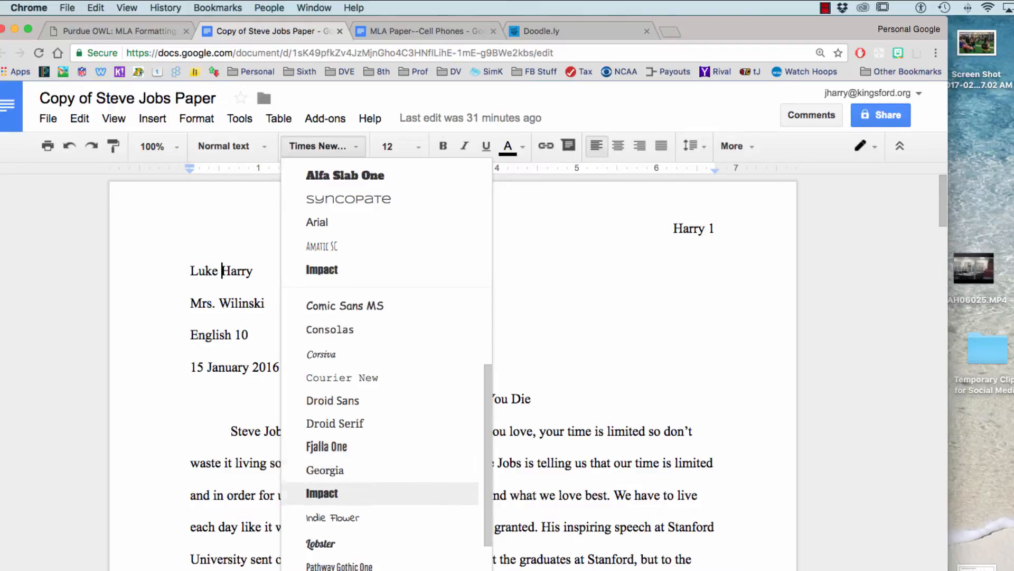
click(540, 495)
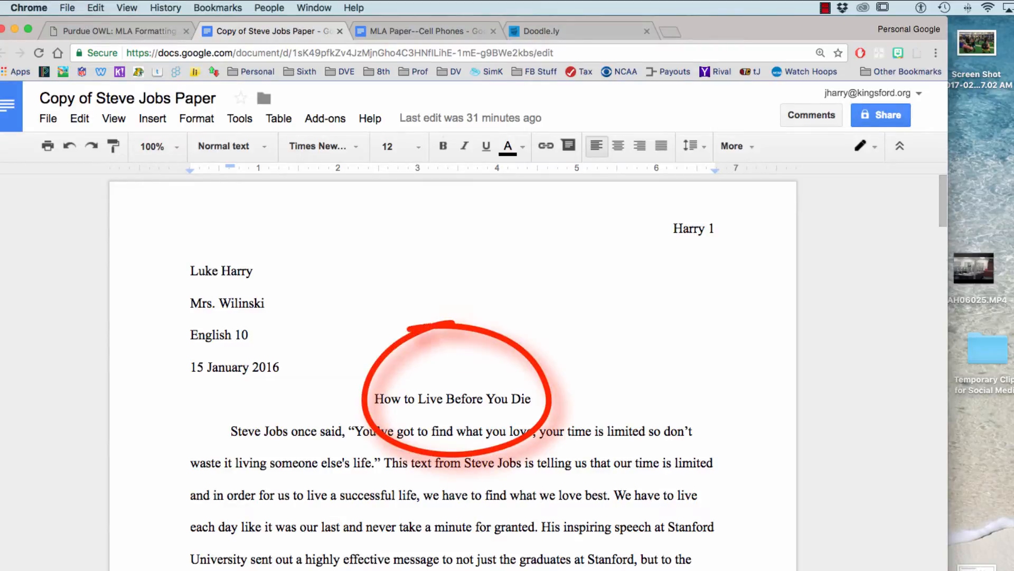
drag(375, 400, 537, 401)
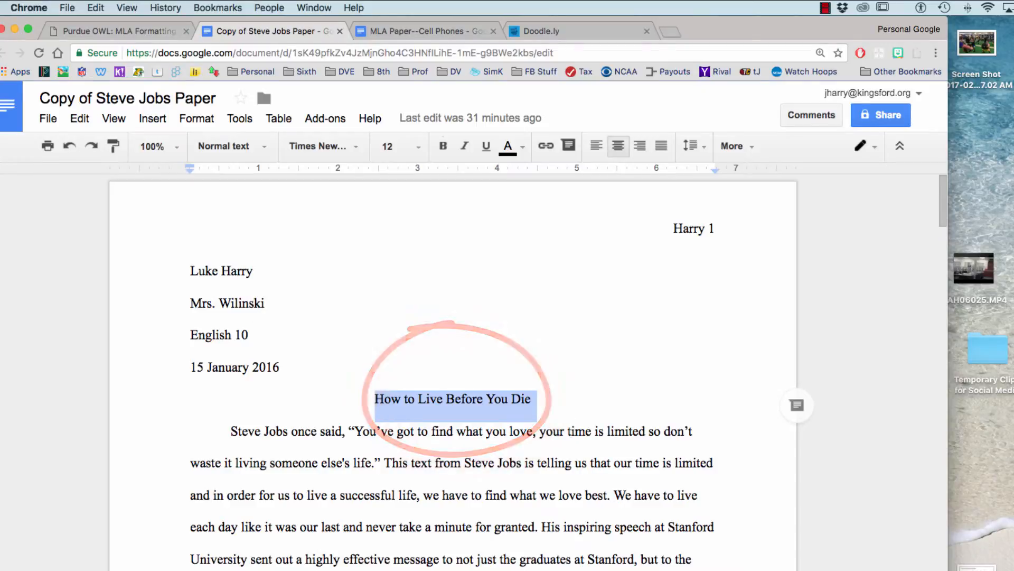
click(409, 399)
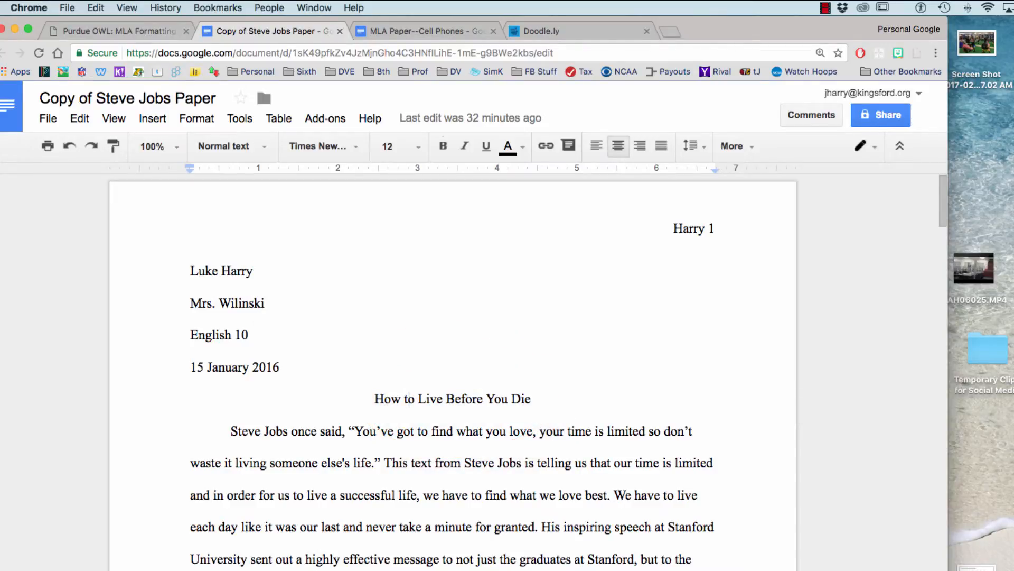
click(342, 431)
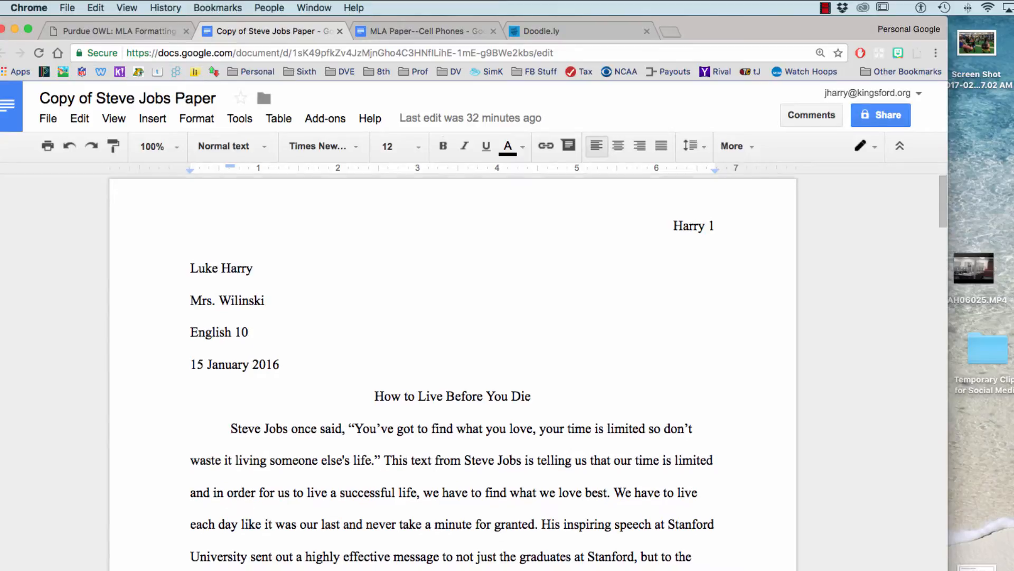
Highlight a page-1 passage ending in its parenthetical citation, then clear the selection.
scroll(453, 370, down, 2)
scroll(452, 370, down, 10)
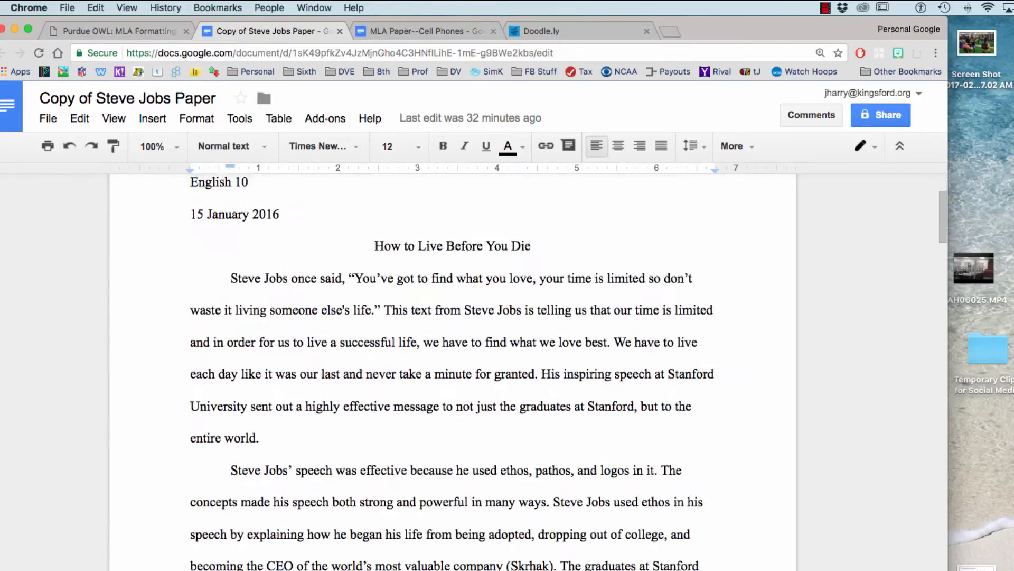
scroll(453, 370, up, 3)
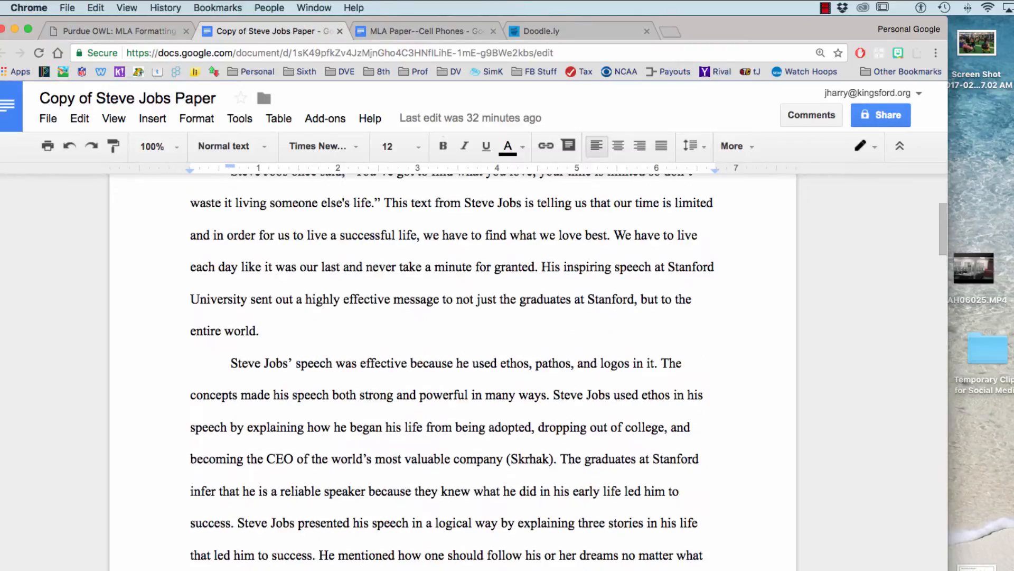
scroll(453, 370, up, 4)
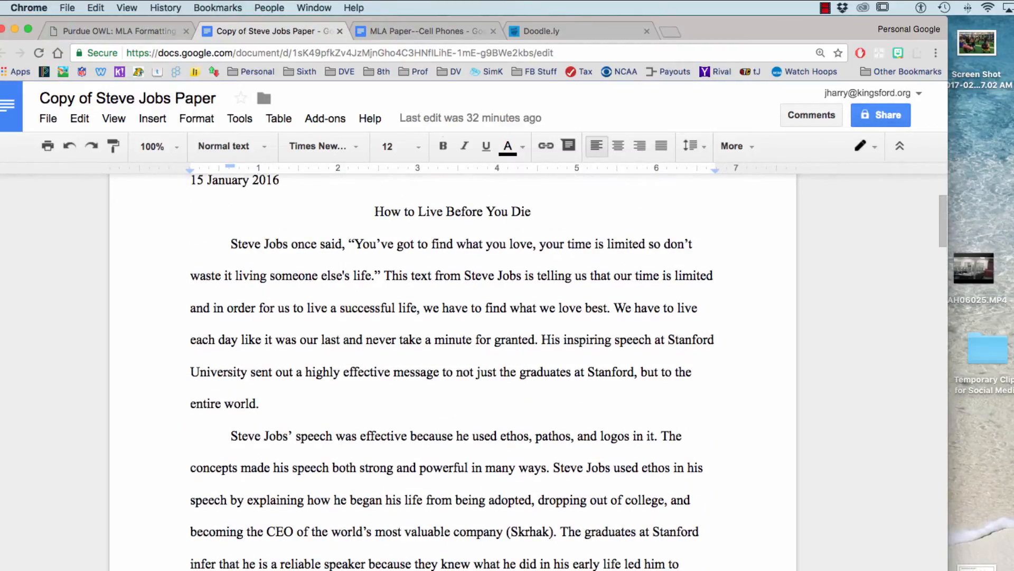
scroll(453, 369, down, 2)
scroll(343, 177, down, 1)
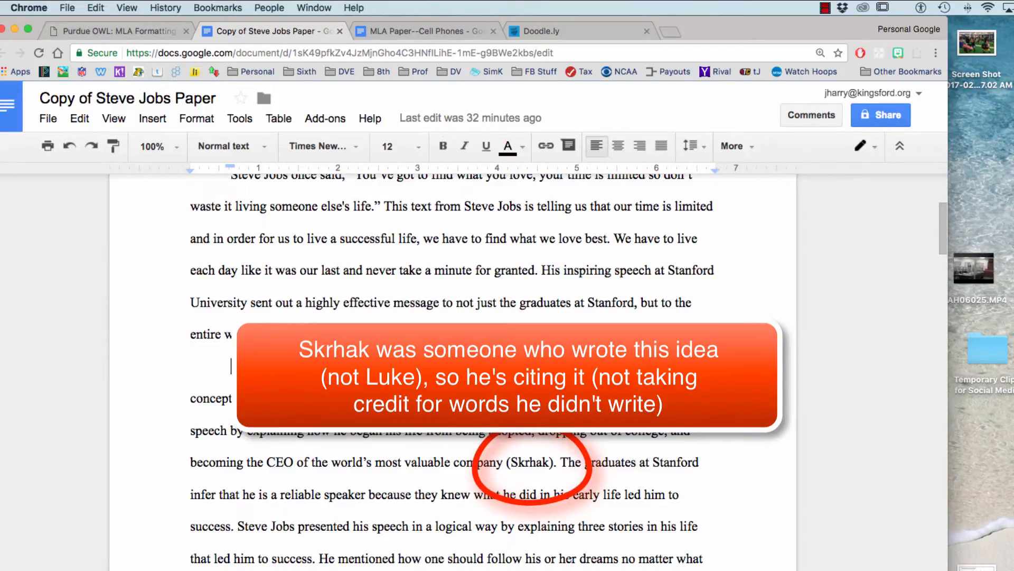
drag(232, 365, 560, 462)
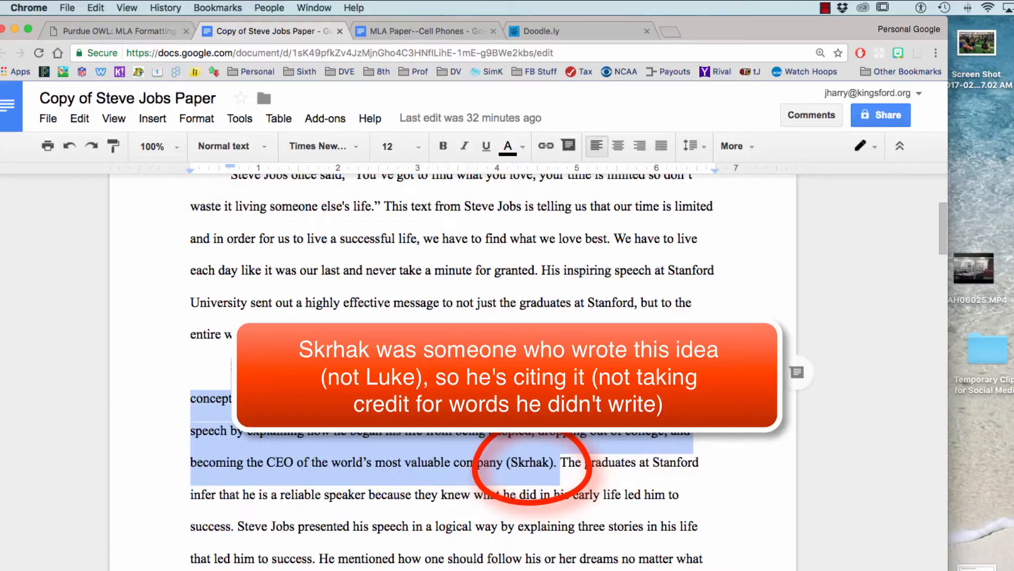
click(560, 461)
Highlight the two author citations on pages 1 and 2, then reach the Works Cited page.
scroll(453, 369, down, 3)
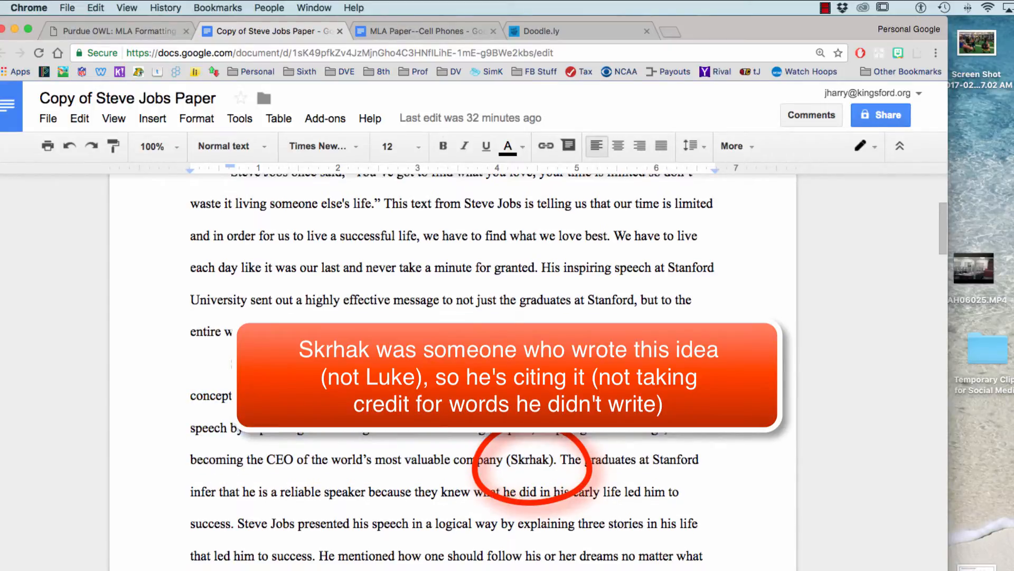
scroll(452, 370, down, 1)
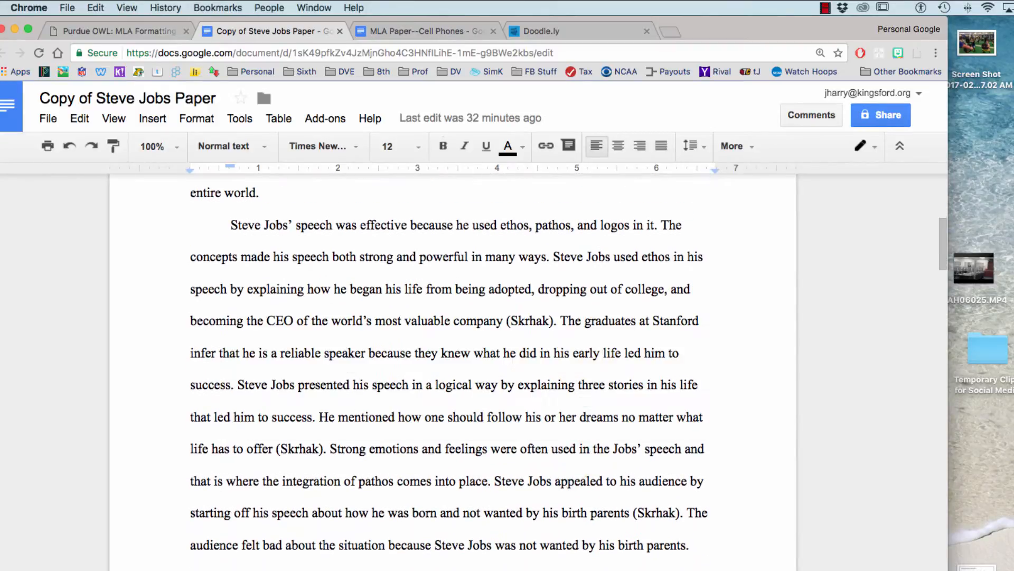
scroll(453, 370, down, 2)
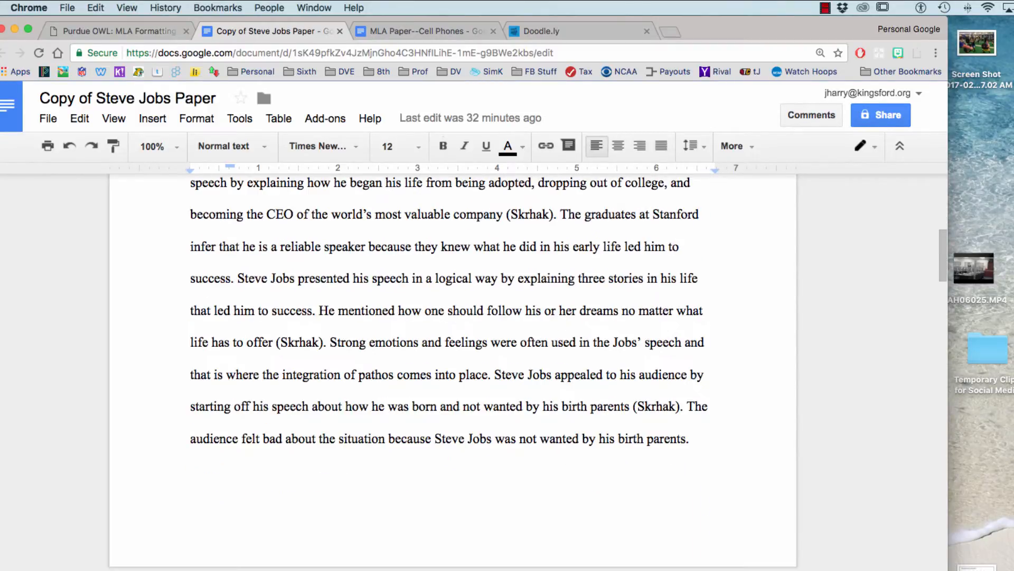
drag(273, 345, 369, 345)
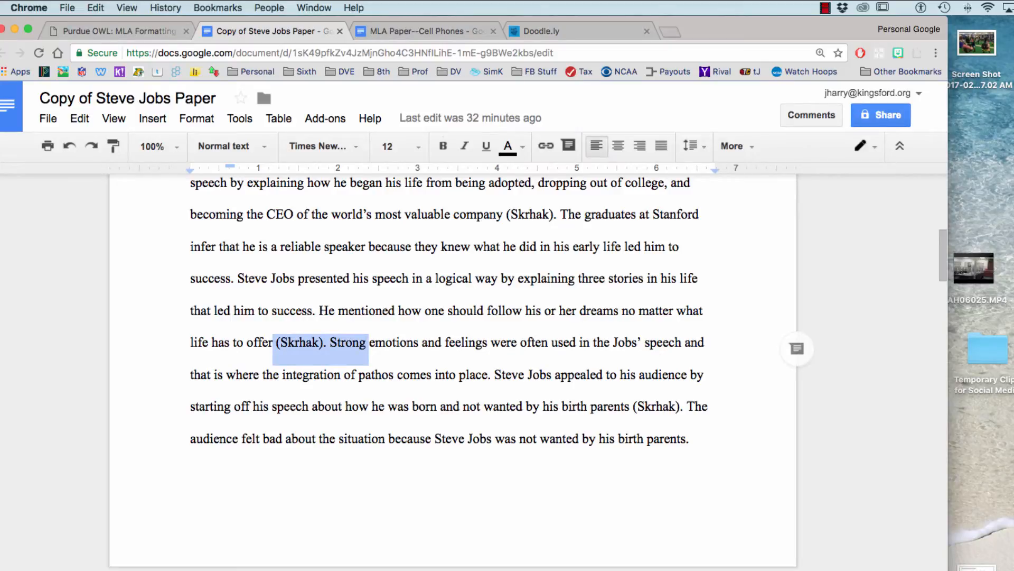
scroll(452, 370, down, 6)
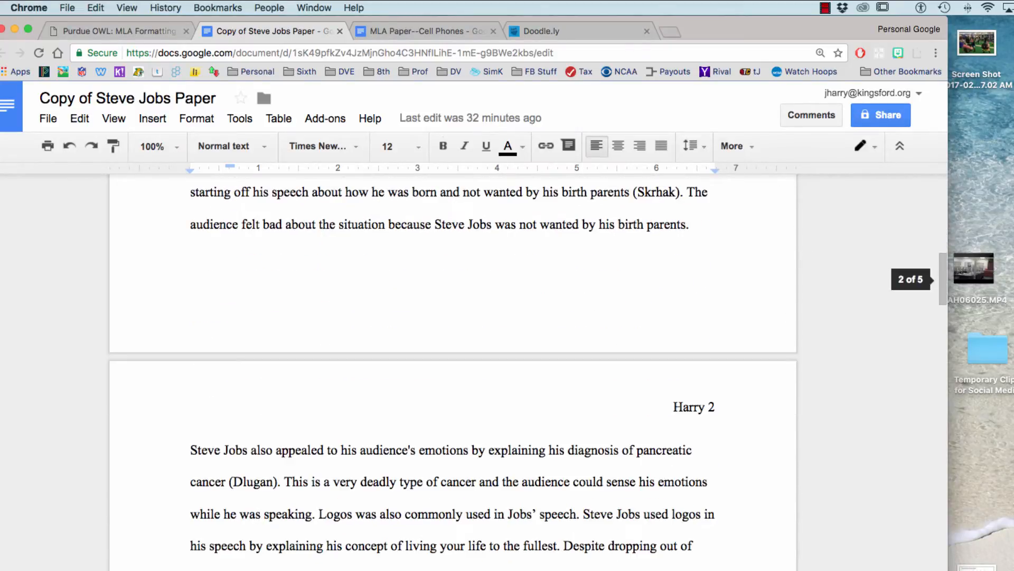
drag(227, 358, 284, 358)
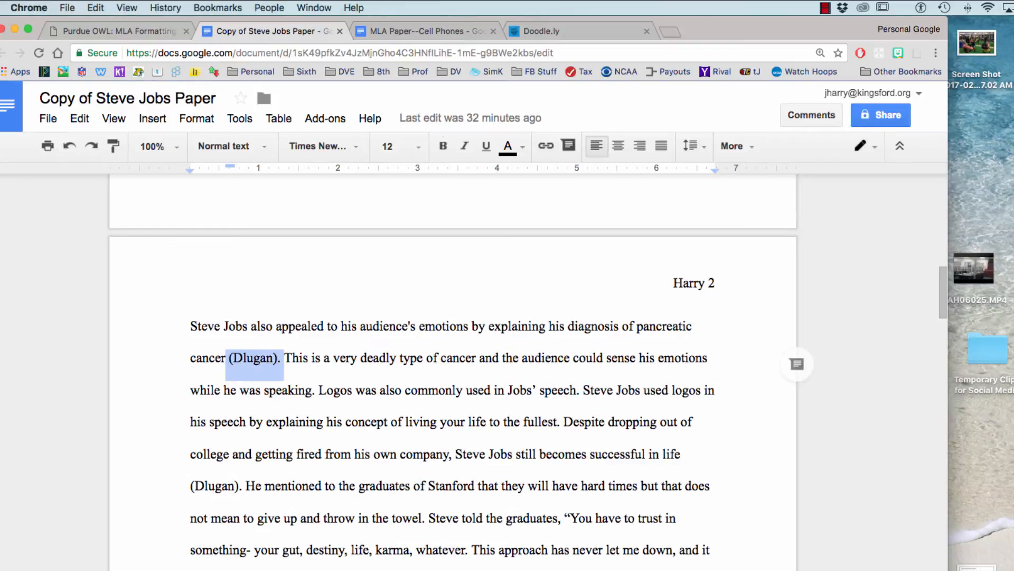
scroll(453, 370, down, 13)
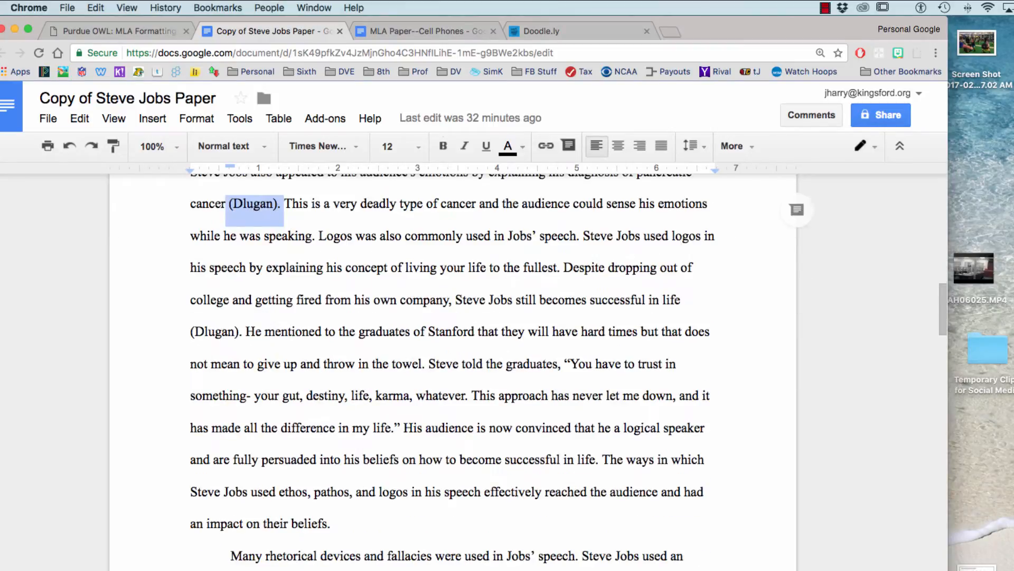
scroll(453, 370, down, 13)
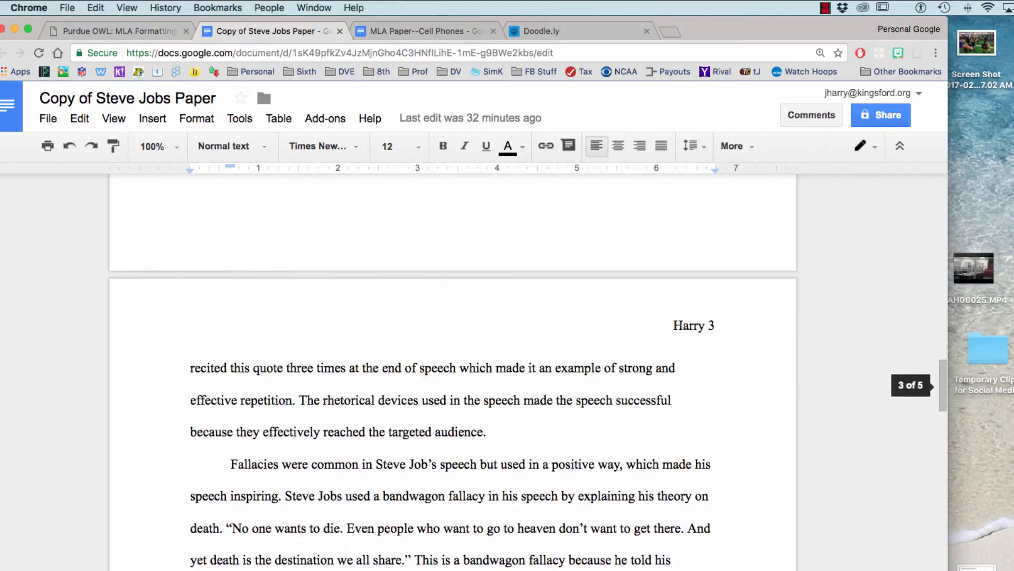
scroll(453, 369, down, 18)
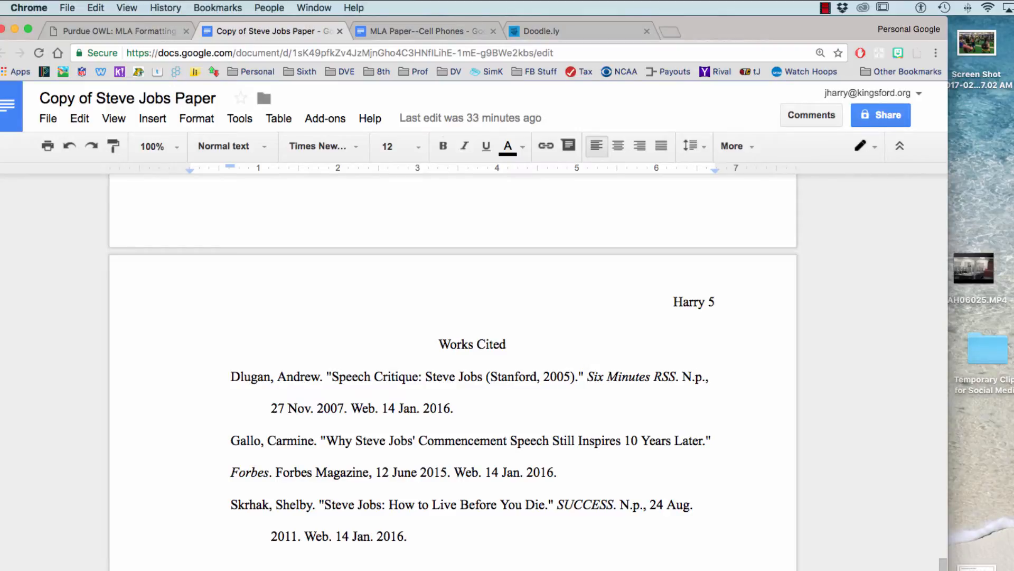
Select and deselect the Works Cited entries, scroll back to page 1, and open a new tab.
drag(231, 377, 357, 504)
click(464, 376)
scroll(453, 370, up, 6)
scroll(452, 370, up, 20)
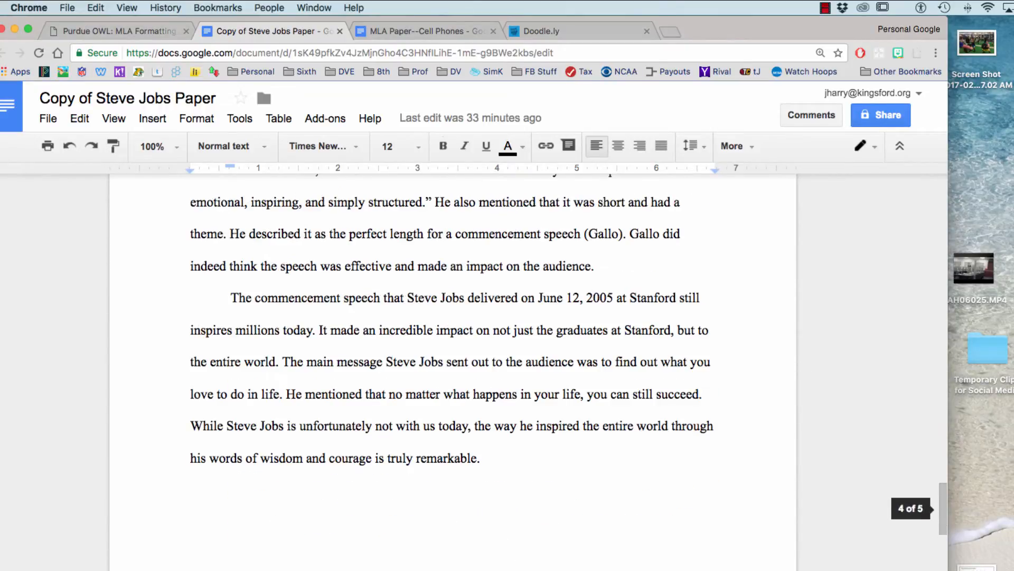
scroll(453, 370, up, 10)
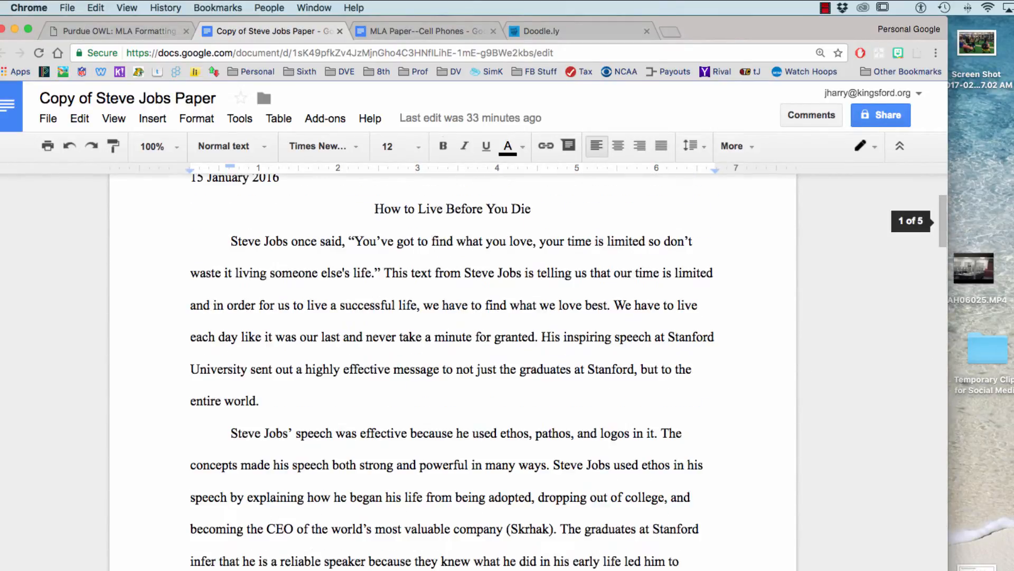
scroll(452, 370, up, 4)
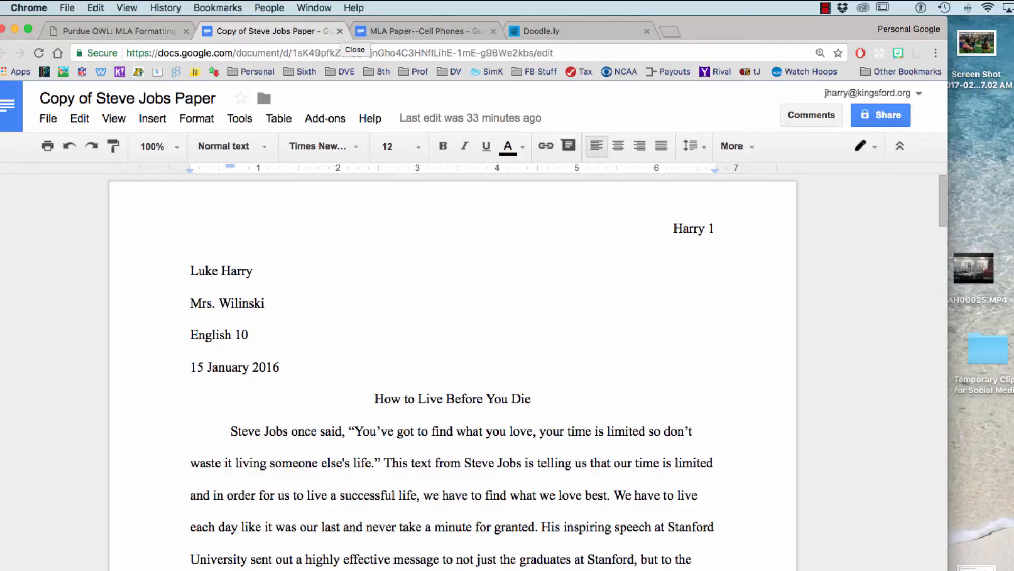
click(670, 32)
Open Google Drive from the Google apps grid, then switch to the MLA Paper--Cell Phones document.
click(867, 101)
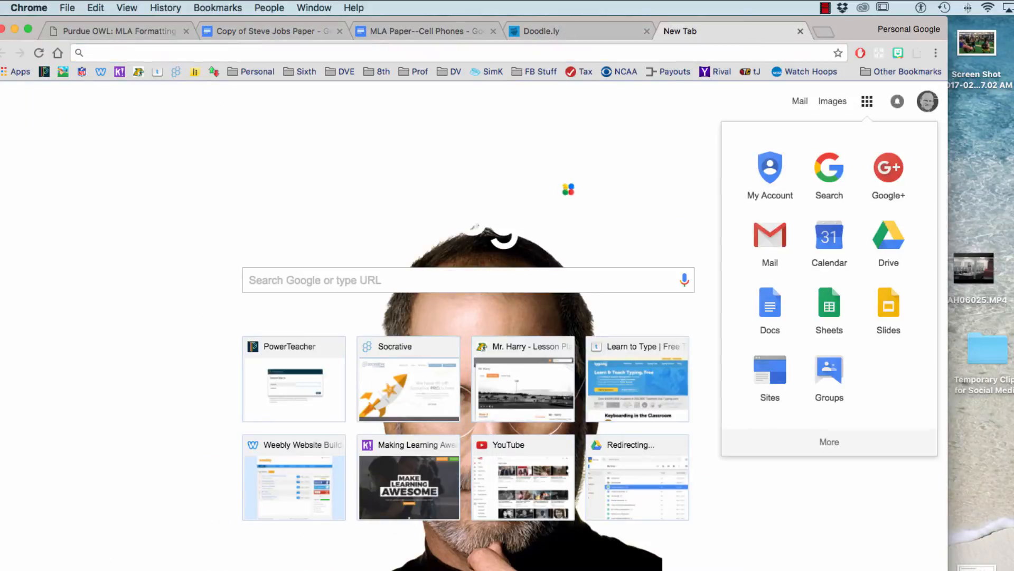
click(887, 233)
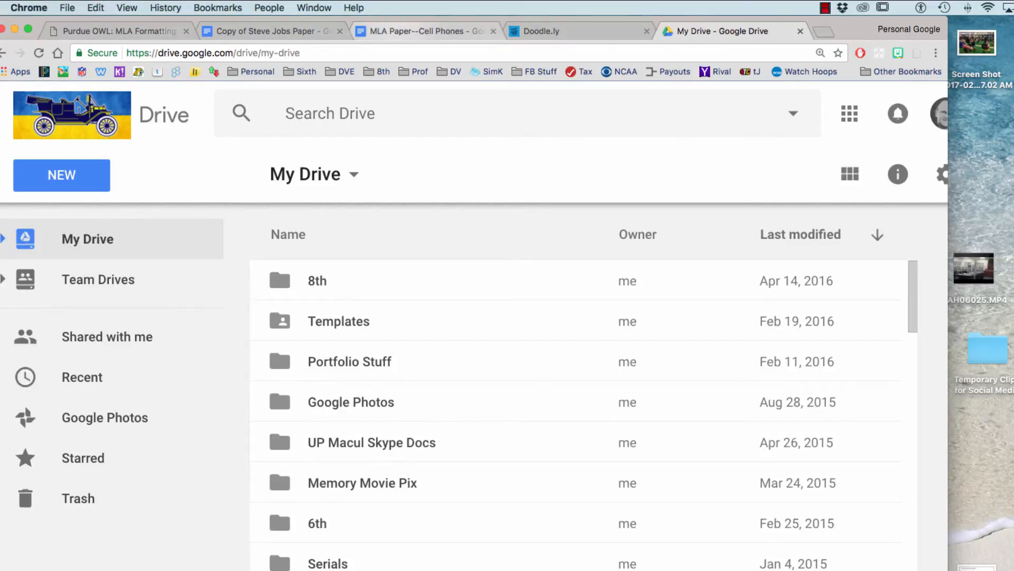
click(397, 32)
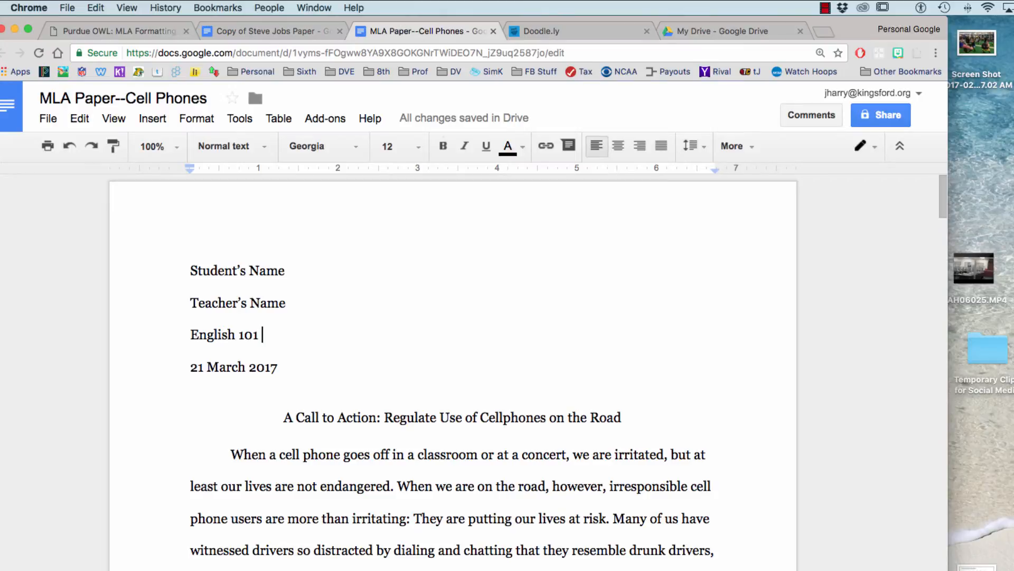
Scroll through the MLA Paper--Cell Phones sample and back to the top, then return to My Drive.
scroll(453, 370, down, 1)
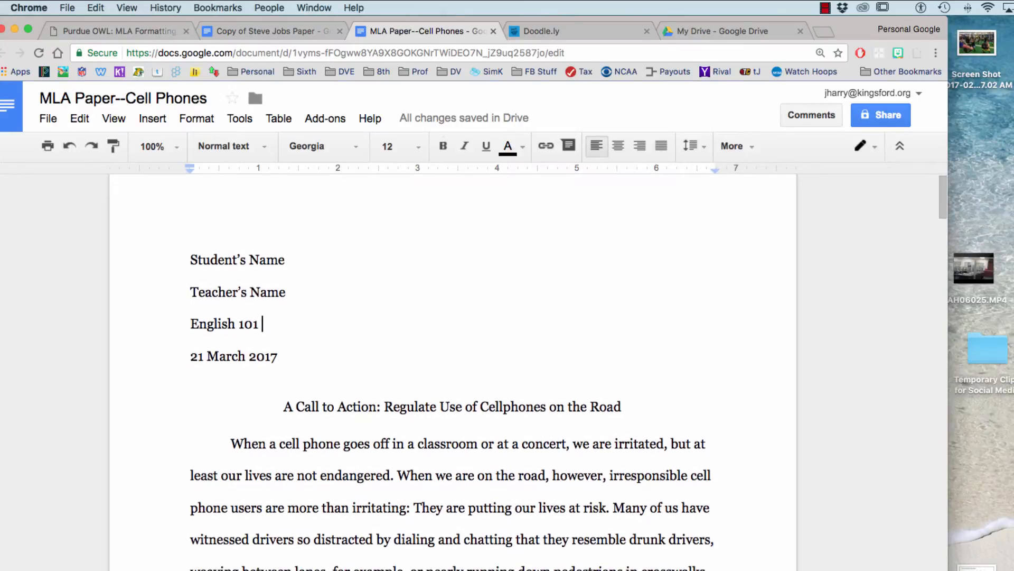
scroll(452, 369, down, 1)
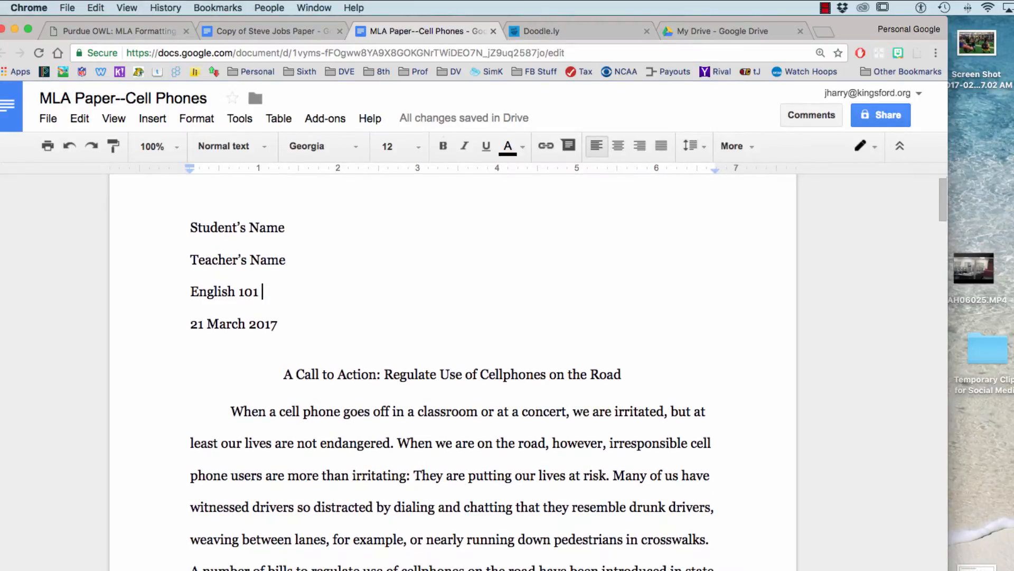
scroll(453, 370, down, 1)
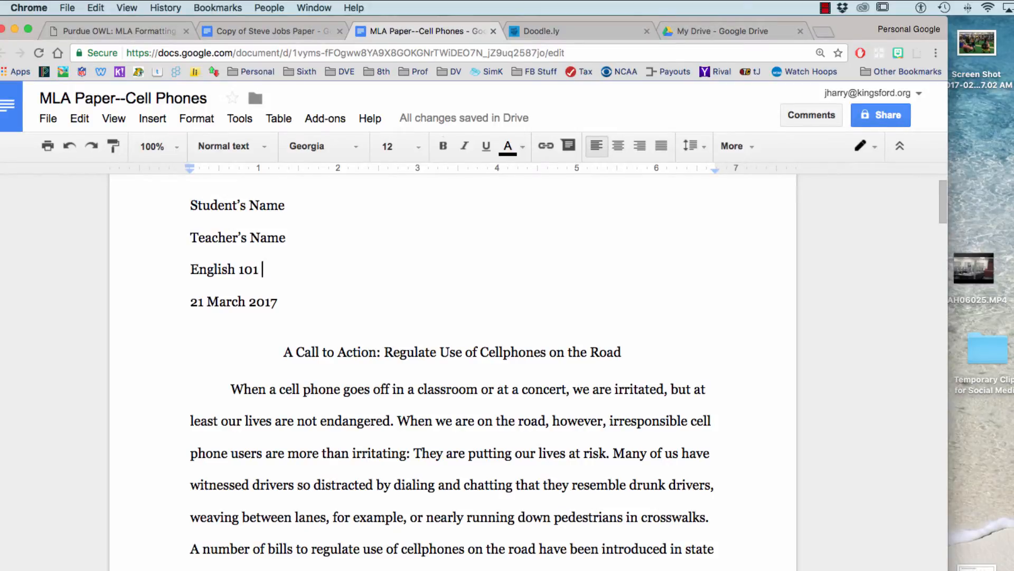
scroll(453, 370, up, 2)
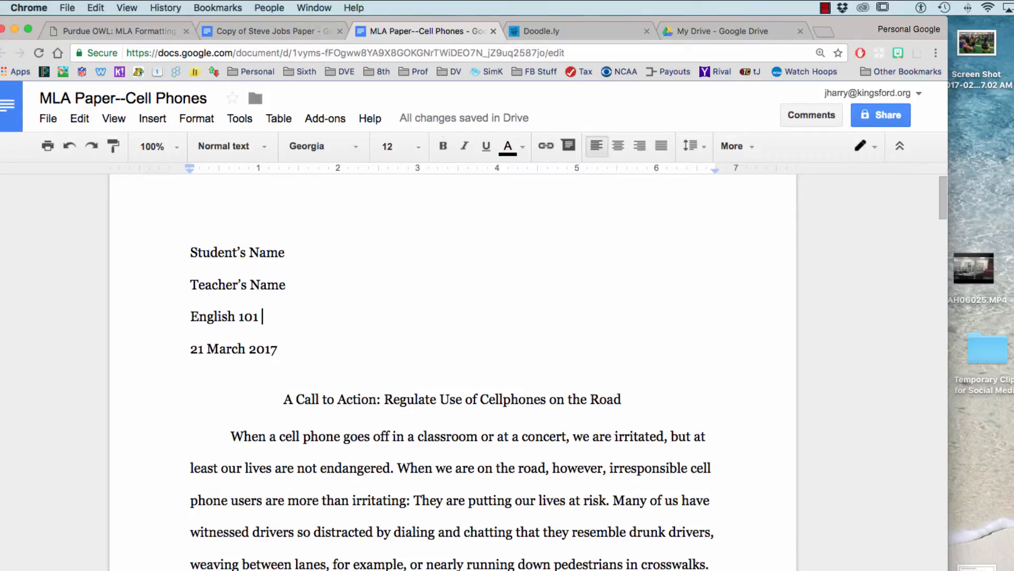
scroll(453, 369, down, 6)
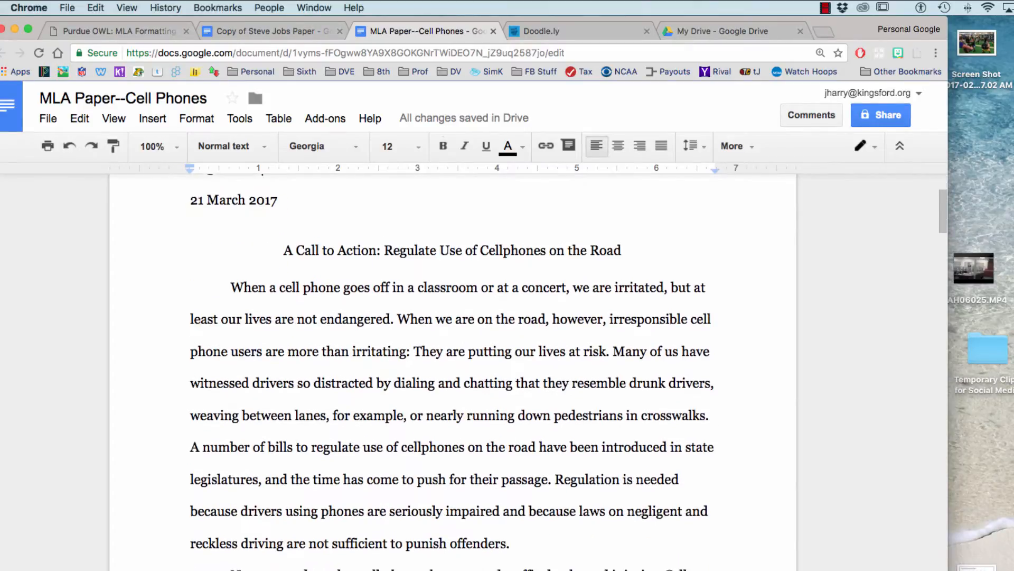
scroll(452, 370, down, 2)
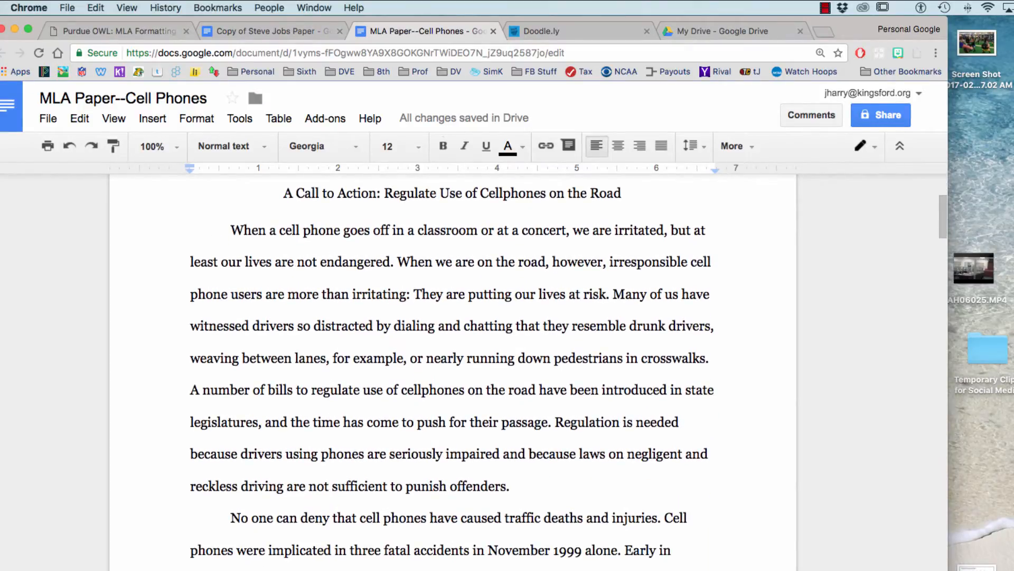
scroll(453, 370, down, 6)
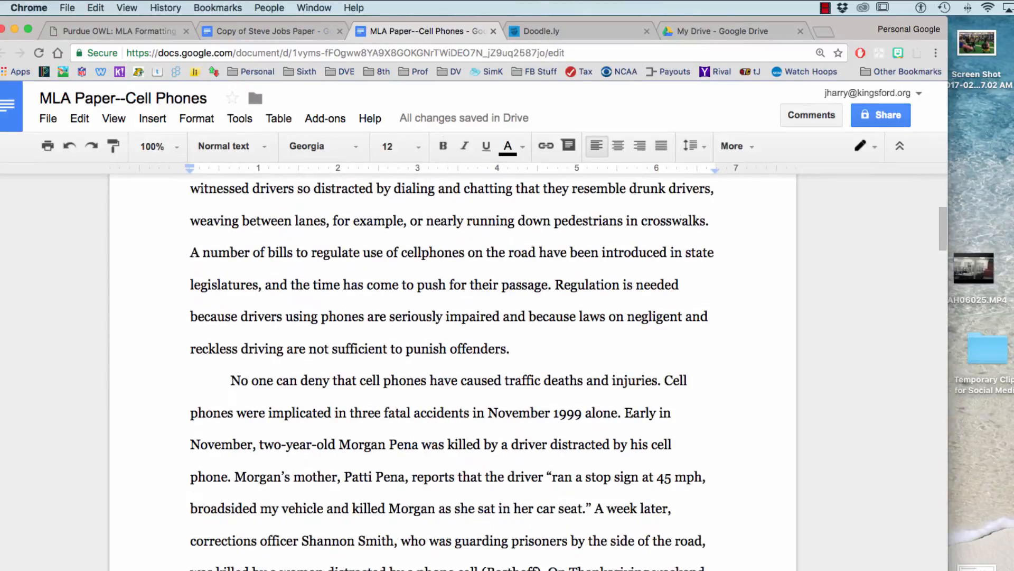
scroll(452, 370, down, 9)
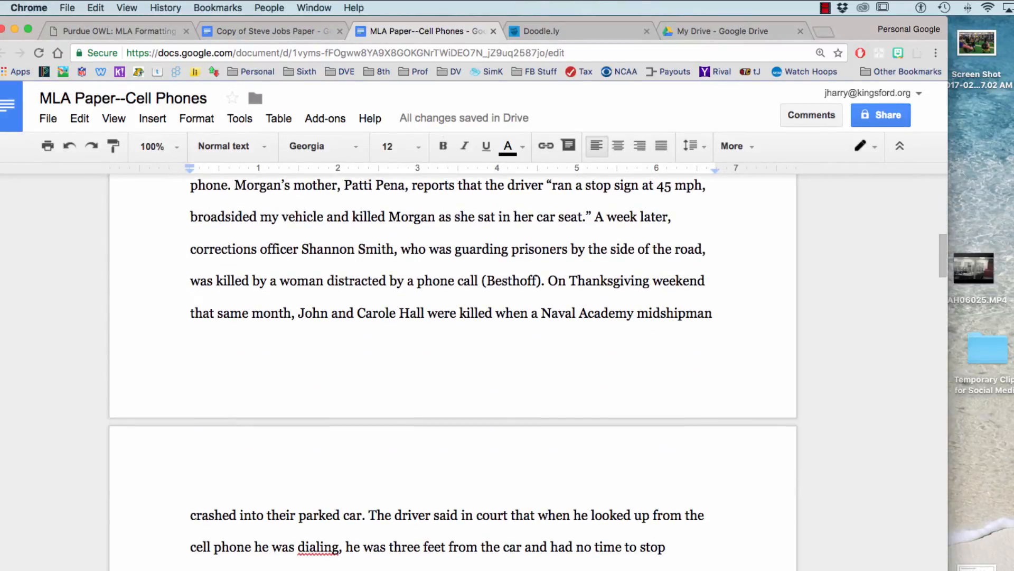
scroll(453, 369, up, 20)
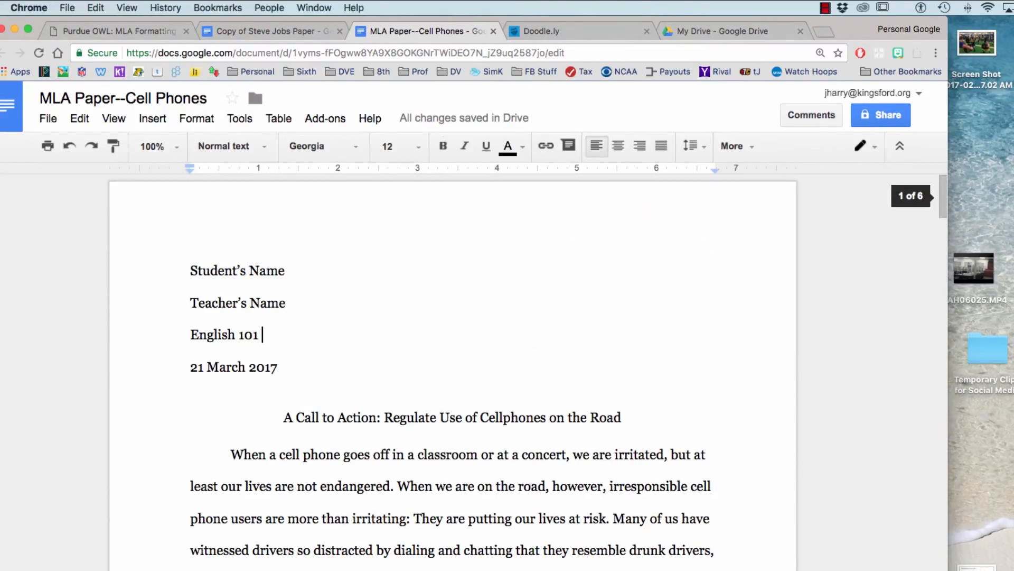
scroll(453, 370, down, 15)
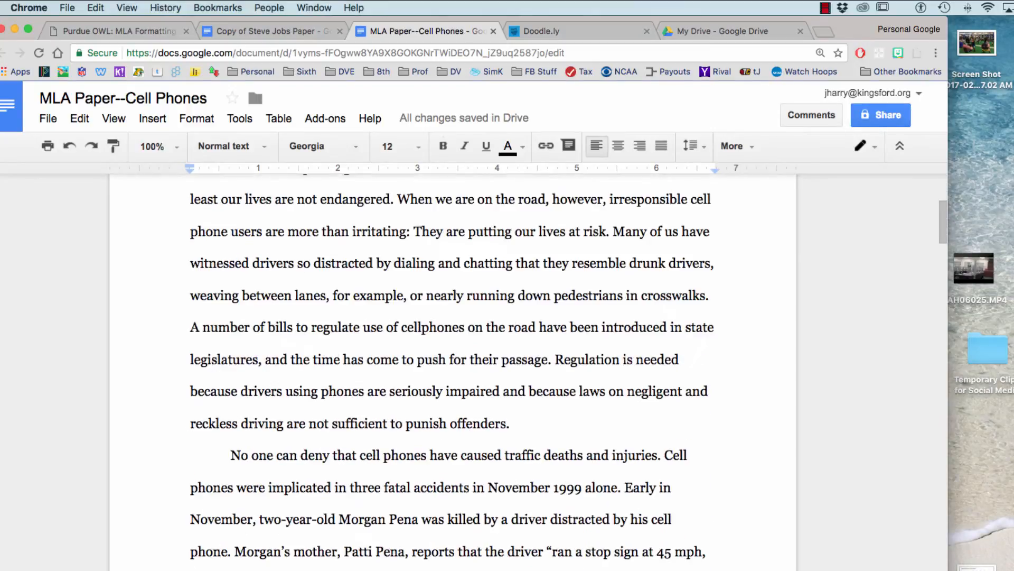
scroll(453, 370, down, 20)
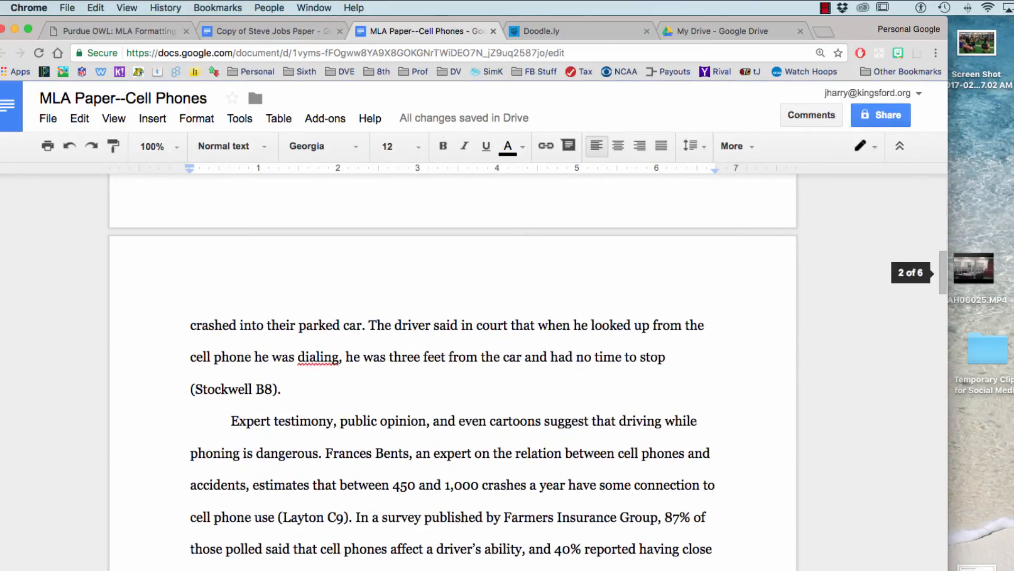
scroll(453, 370, down, 20)
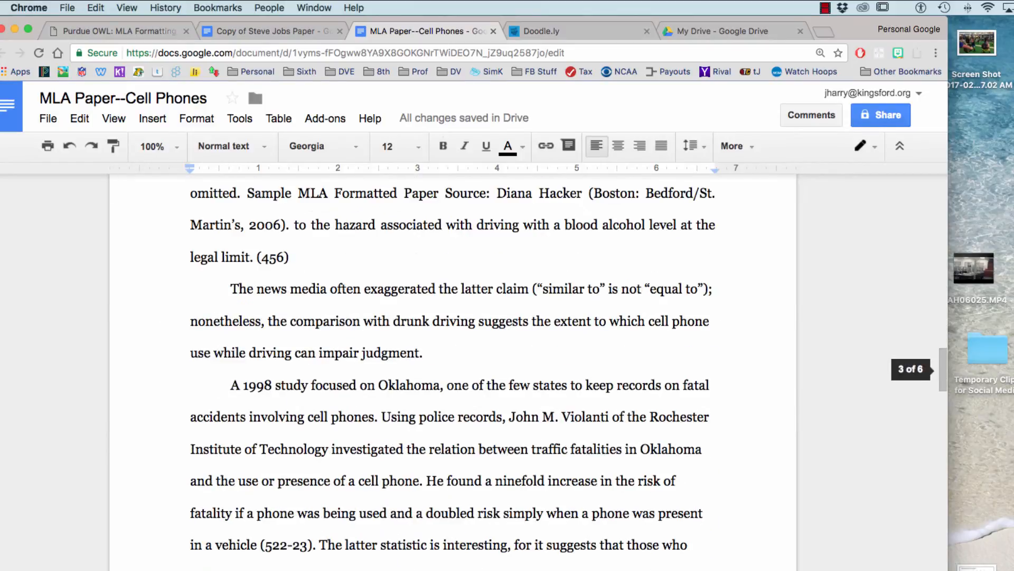
scroll(453, 370, down, 20)
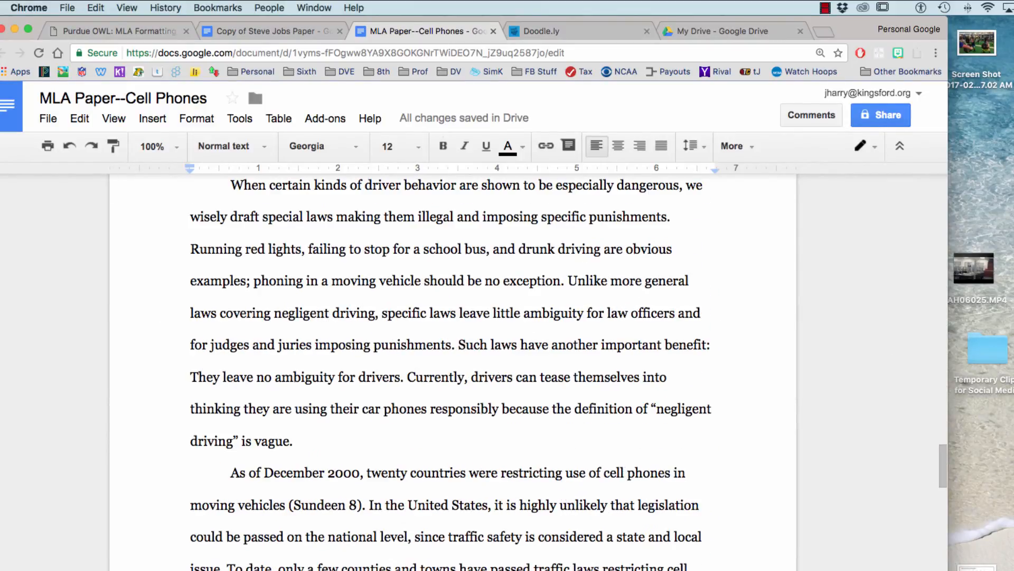
scroll(453, 369, down, 16)
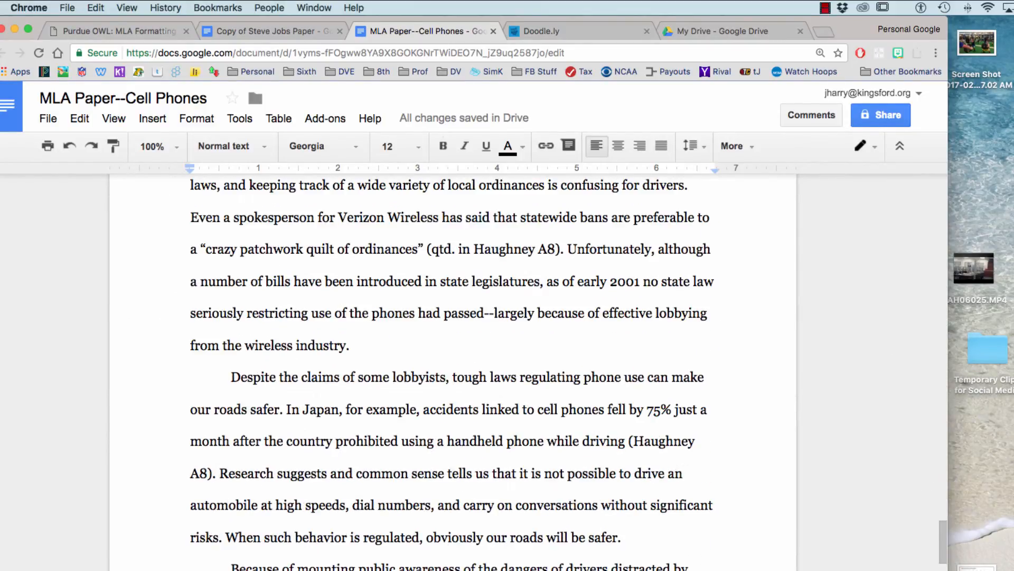
scroll(453, 370, up, 3)
scroll(453, 369, down, 12)
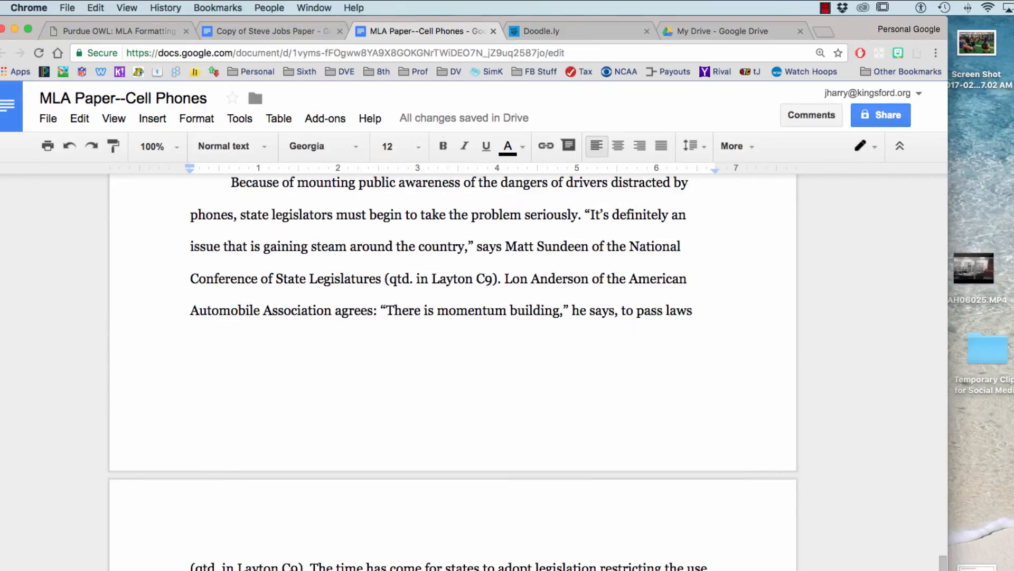
scroll(453, 370, up, 20)
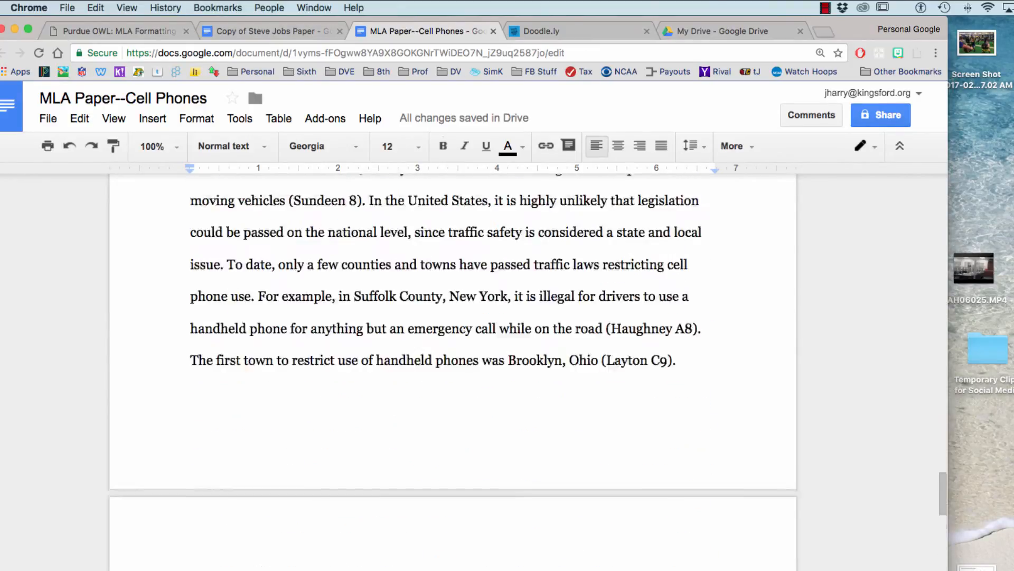
scroll(453, 370, up, 20)
scroll(453, 370, up, 20)
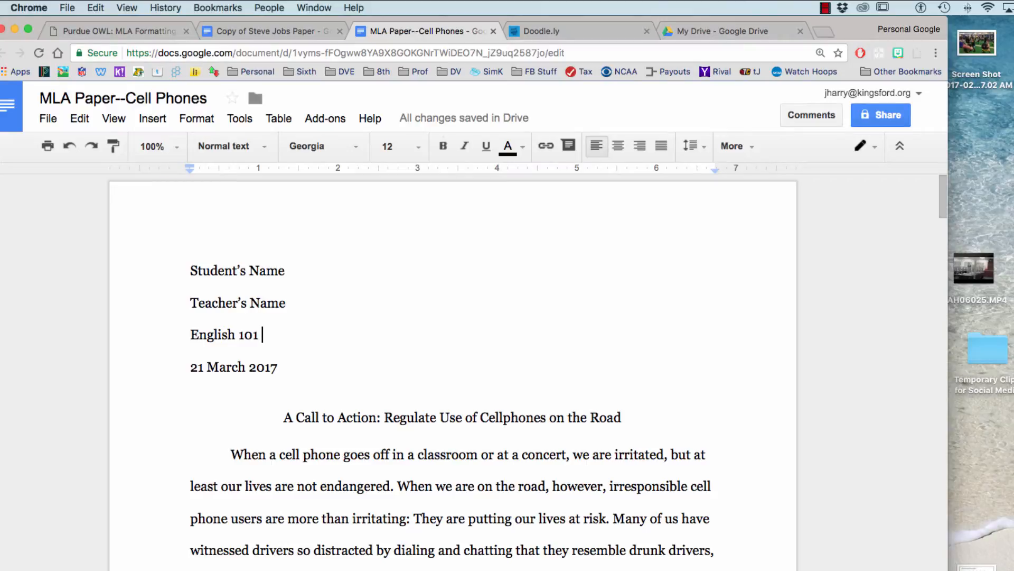
scroll(453, 370, down, 3)
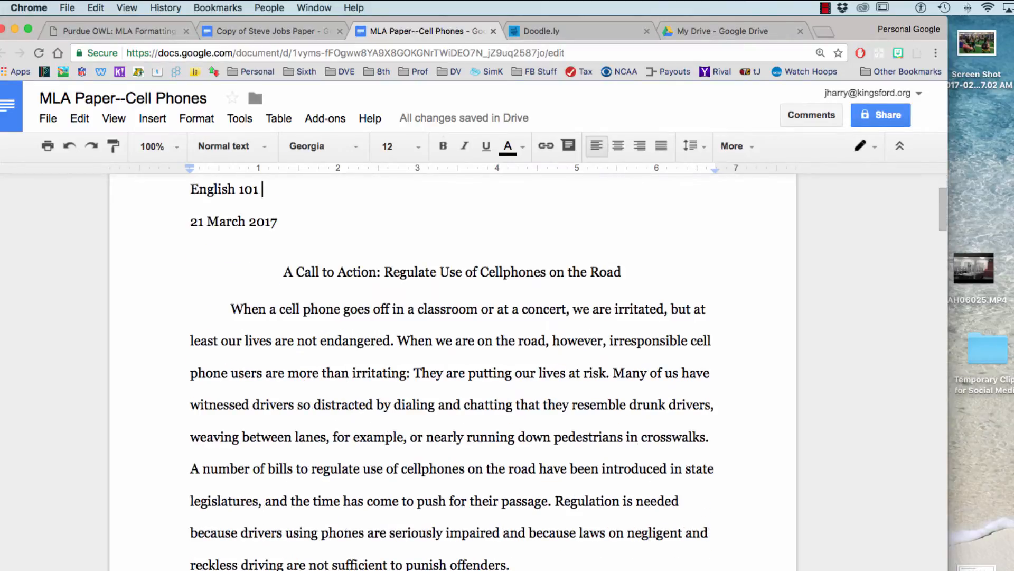
scroll(453, 370, up, 2)
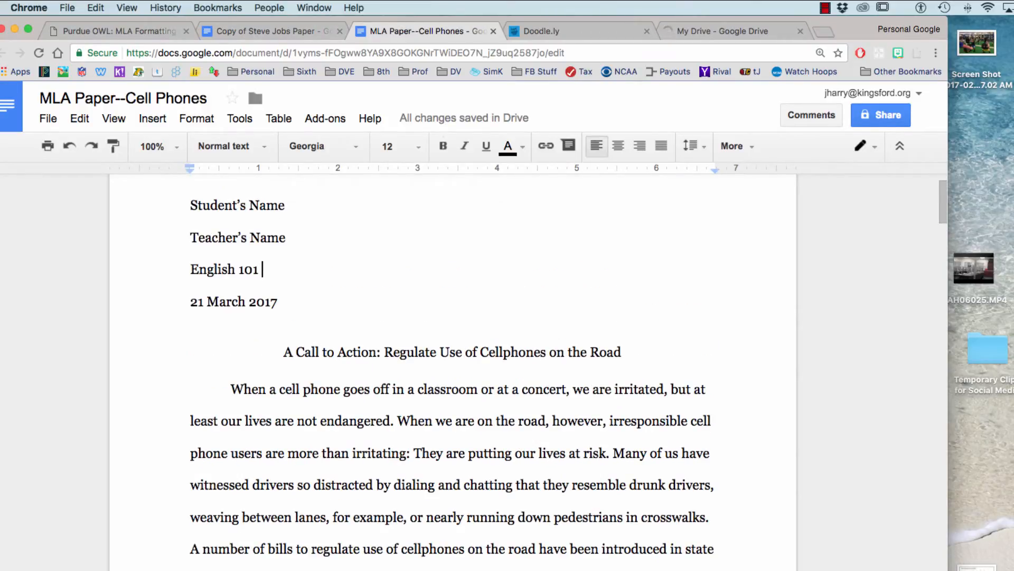
click(722, 31)
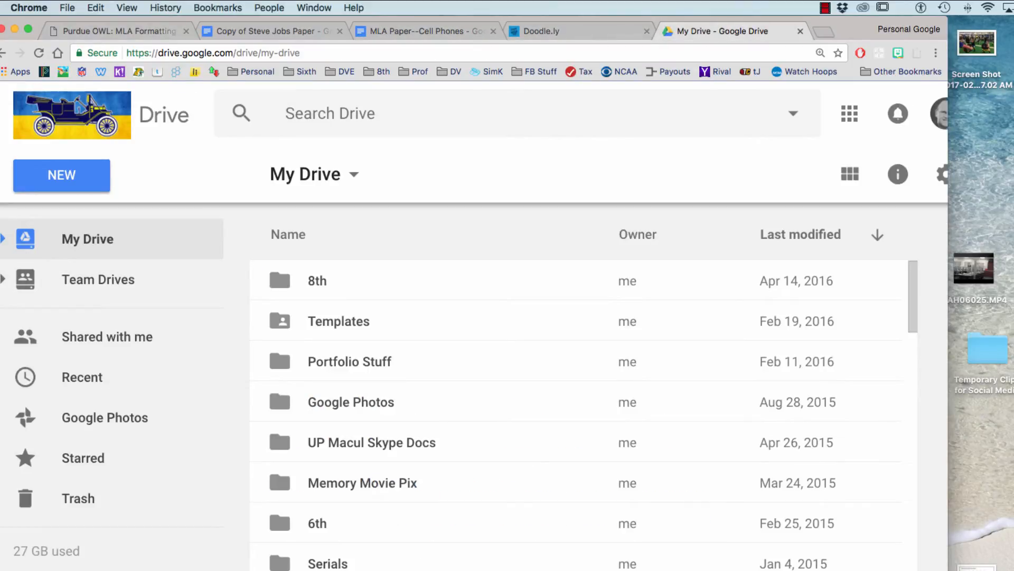
Create a blank Google Doc from NEW and title it 'MLA Sample--Cell Phones'.
click(61, 175)
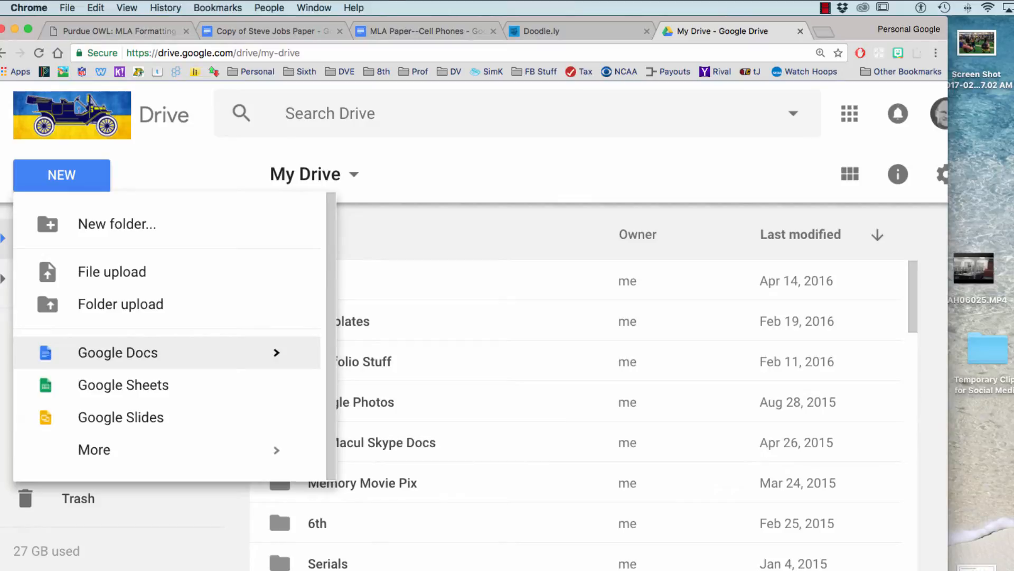
click(276, 353)
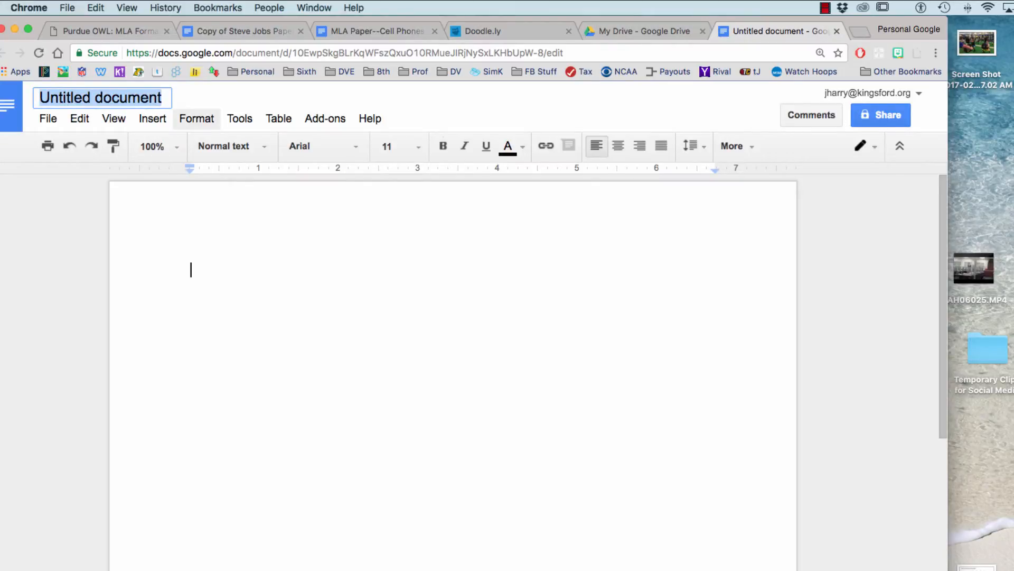
text(MLa)
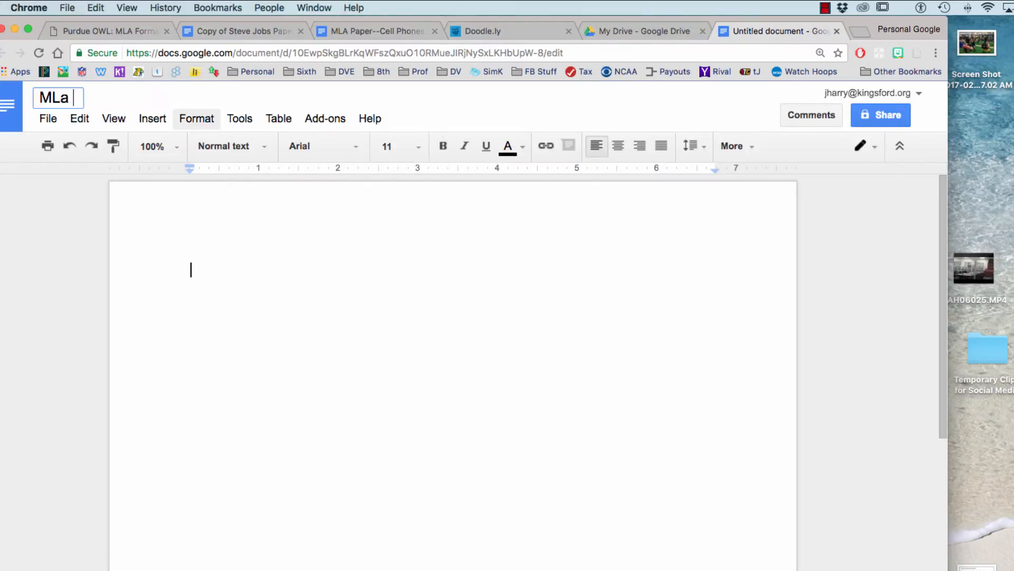
key(BackSpace)
text(A )
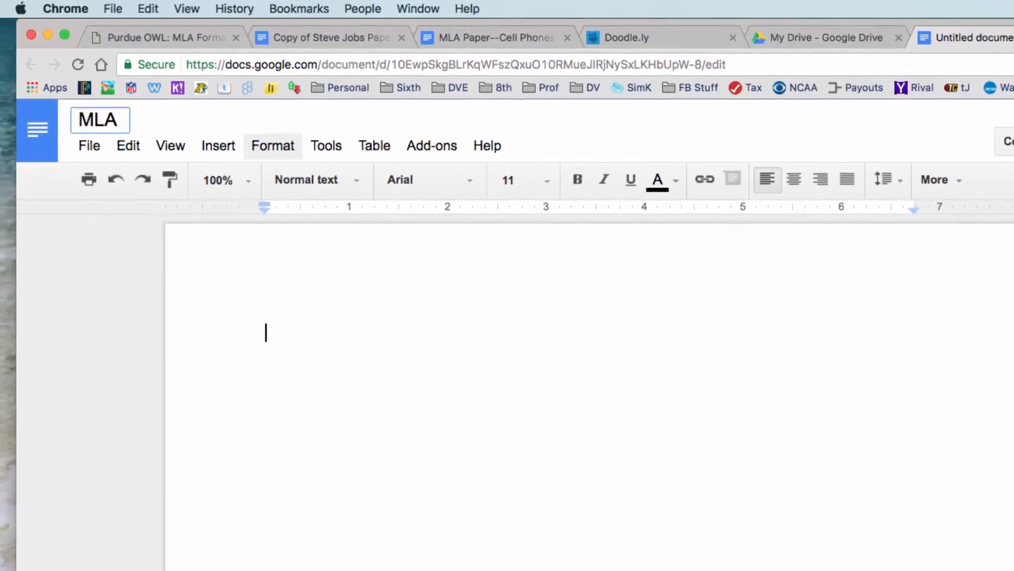
text(Sample--)
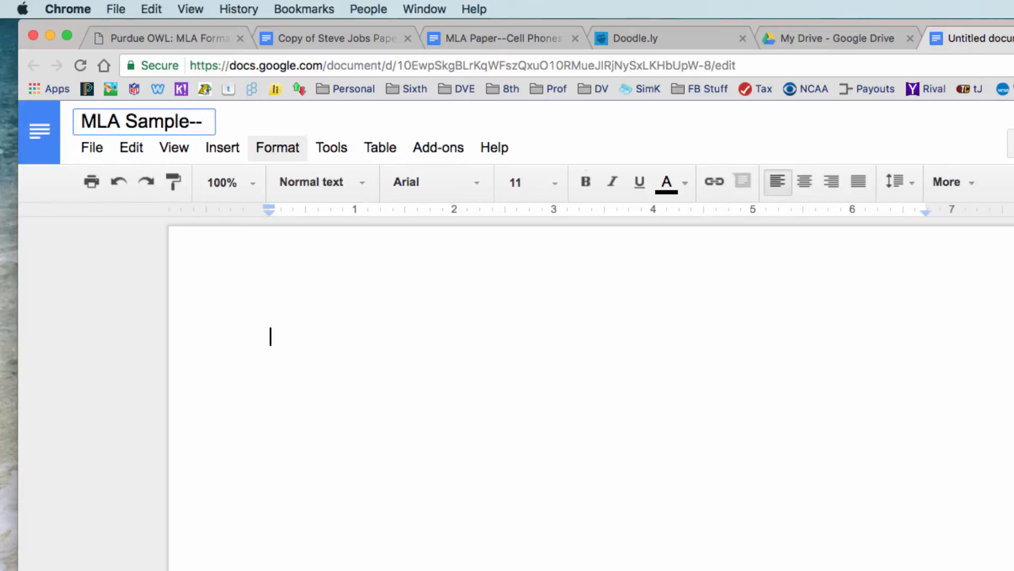
text(Cell Pohn)
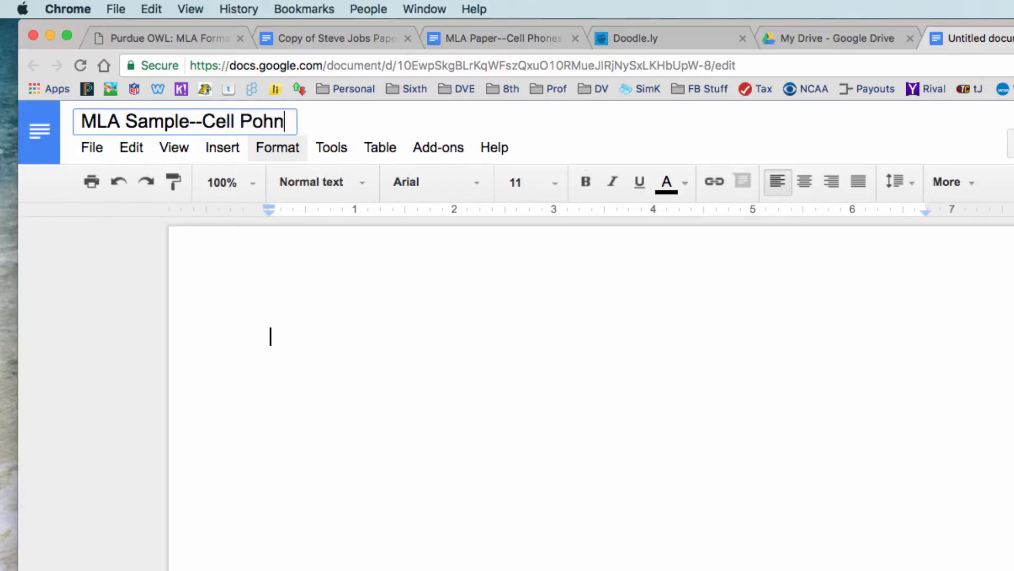
key(BackSpace)
key(BackSpace)
key(BackSpace)
text(hones)
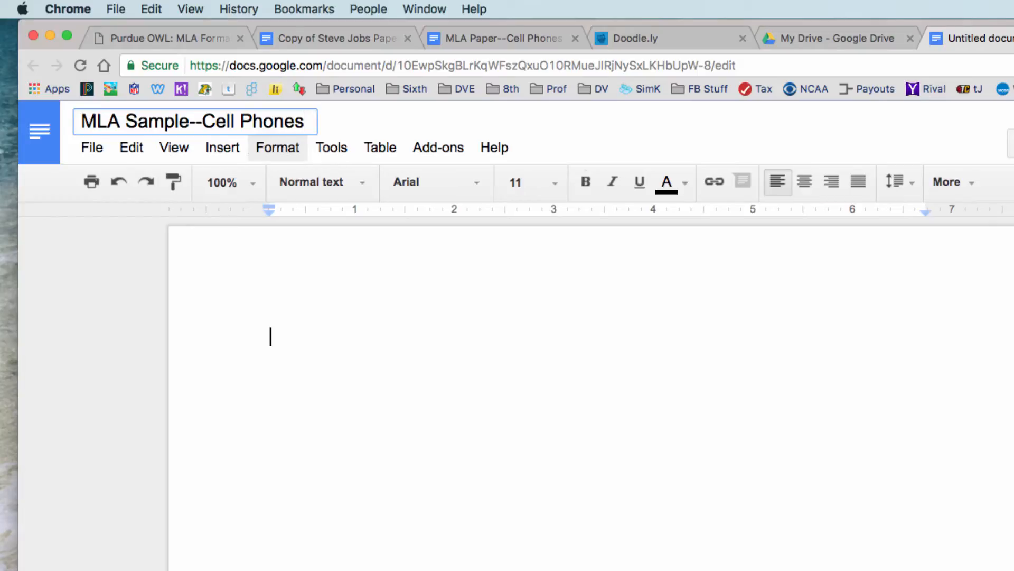
key(Return)
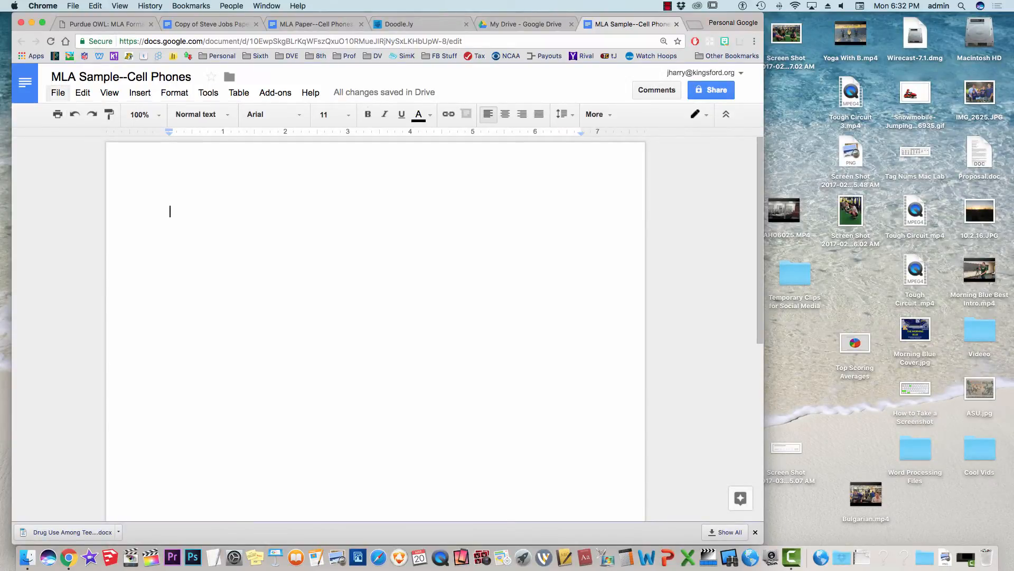
click(58, 93)
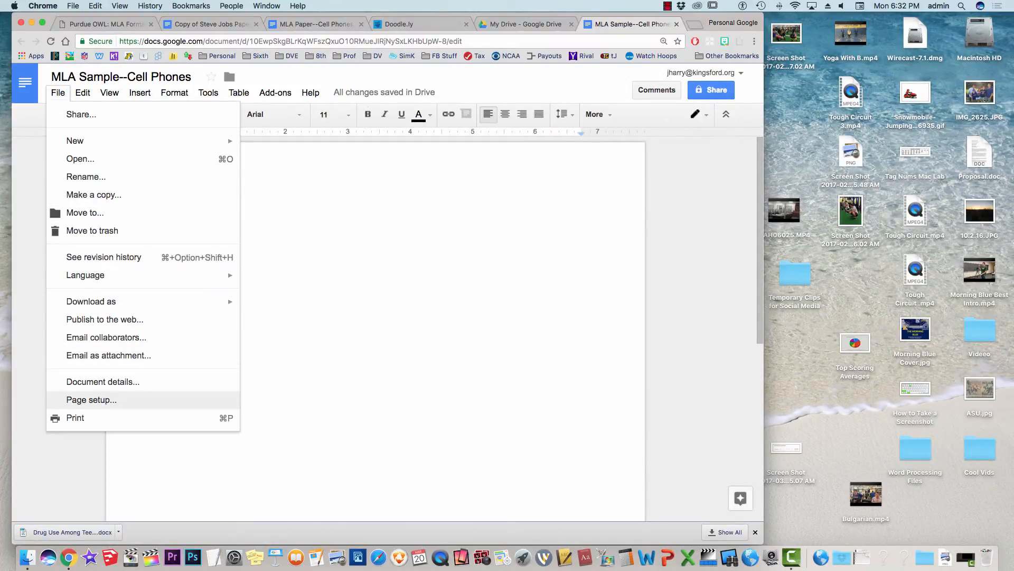
click(91, 400)
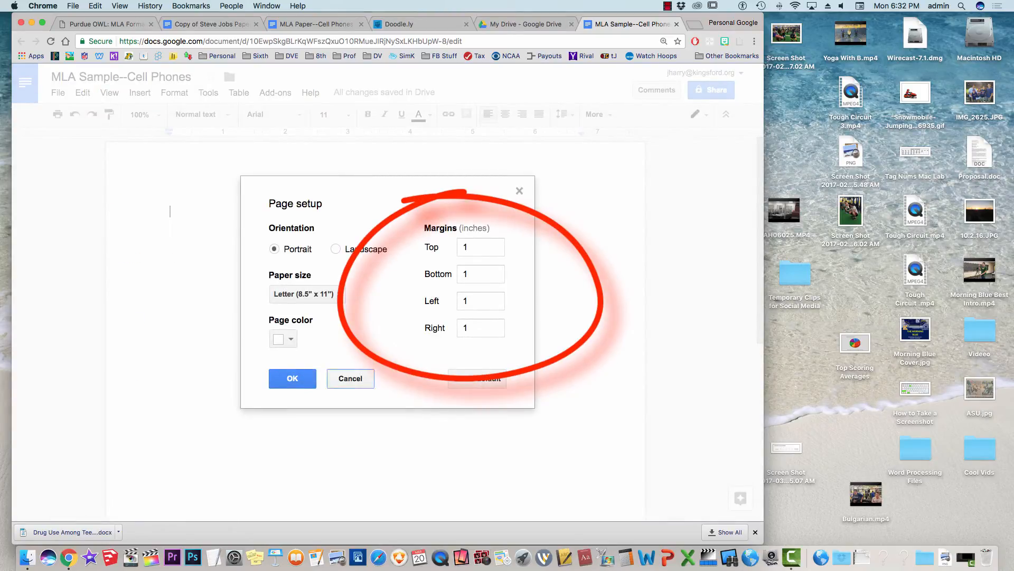
click(350, 378)
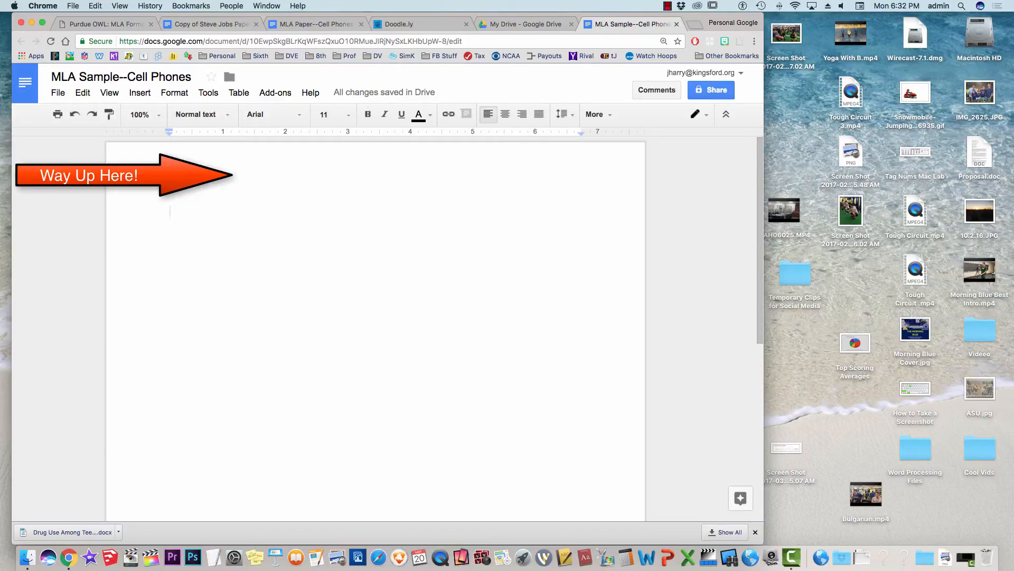
Type the author's last name in a right-aligned page header set in Georgia, 12 point.
double_click(237, 173)
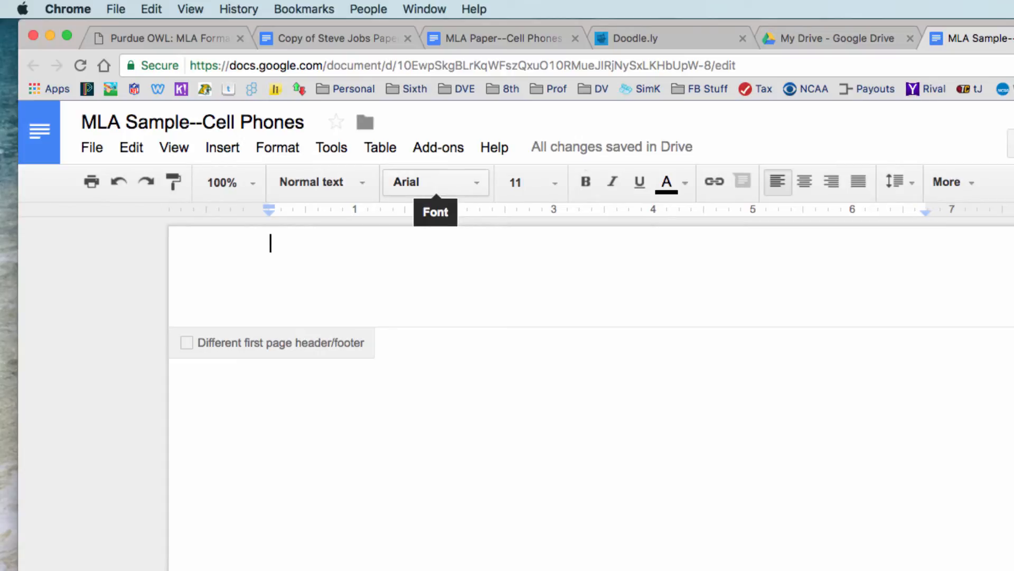
click(435, 182)
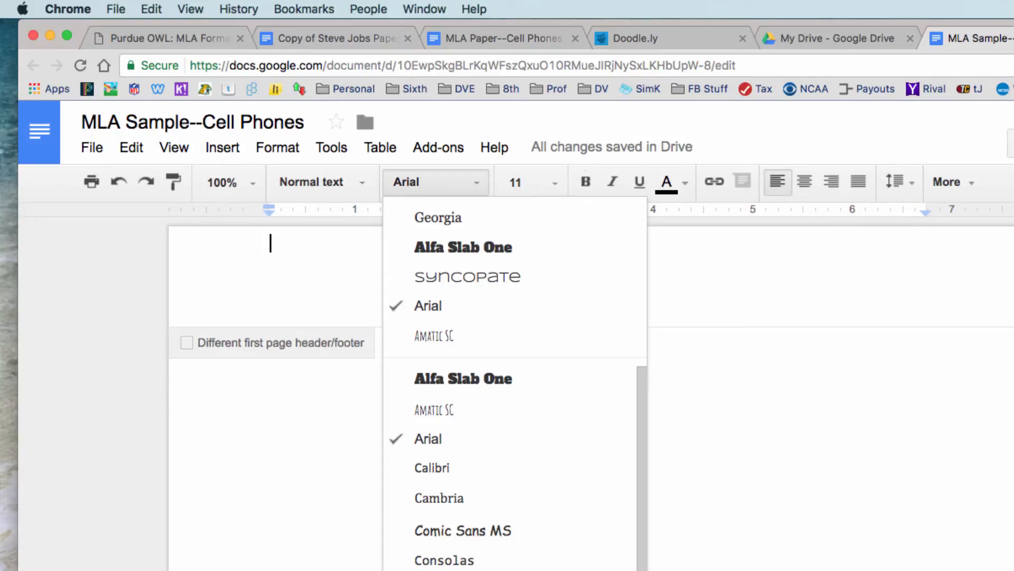
click(438, 217)
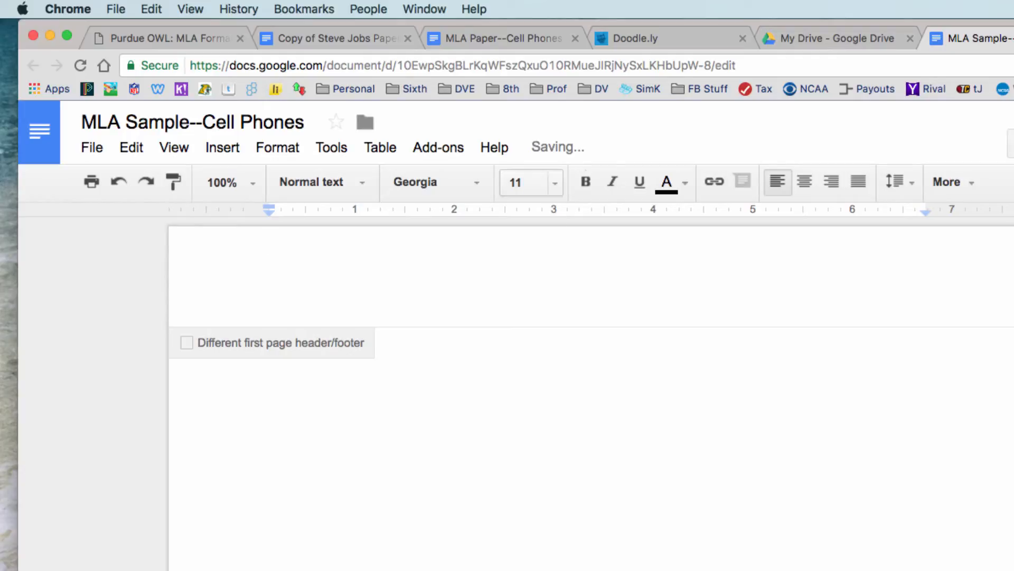
click(531, 182)
click(526, 331)
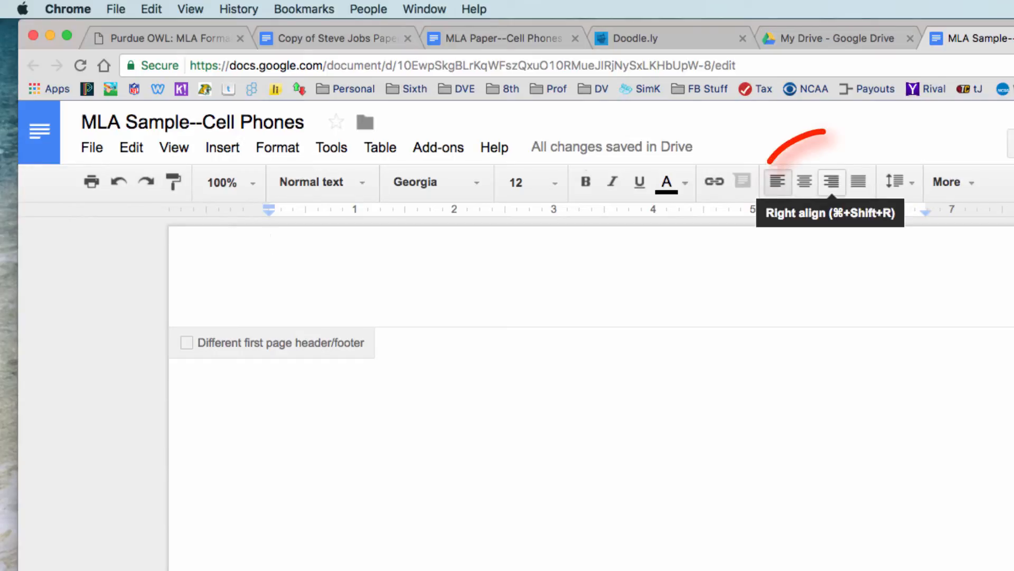
click(831, 181)
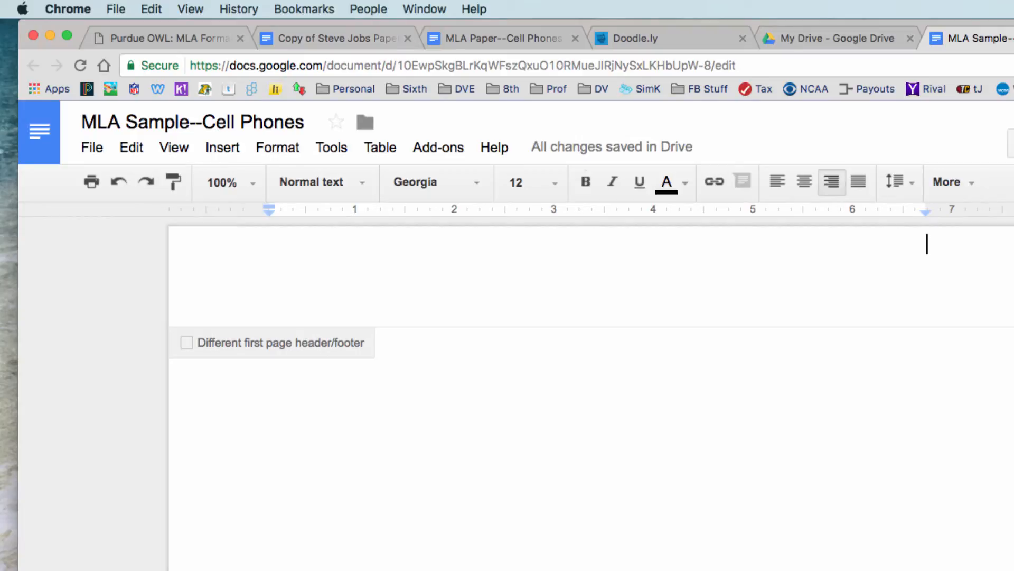
text(Harry)
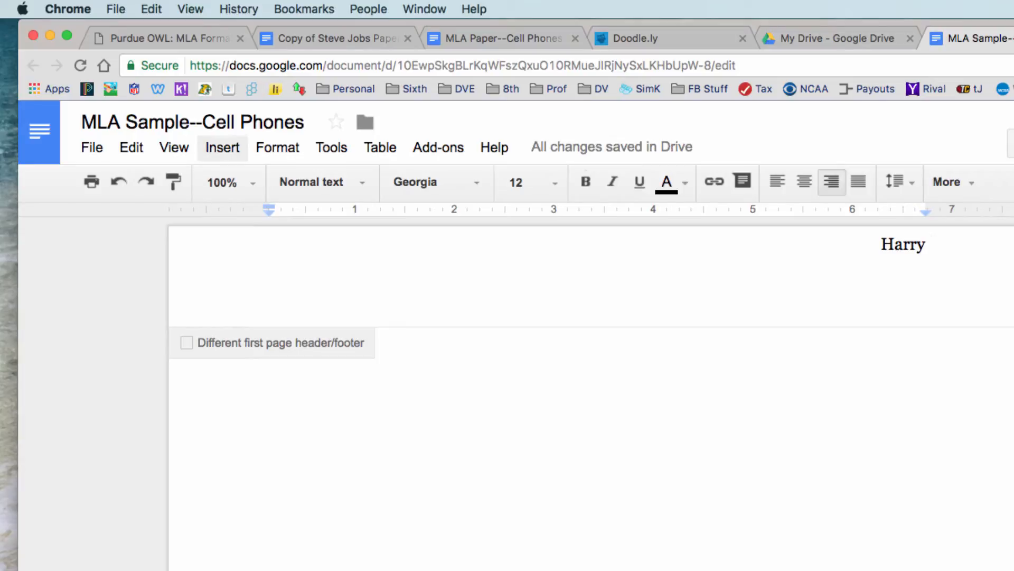
Insert a top-right page number after the surname in the header, then return to the body.
click(222, 148)
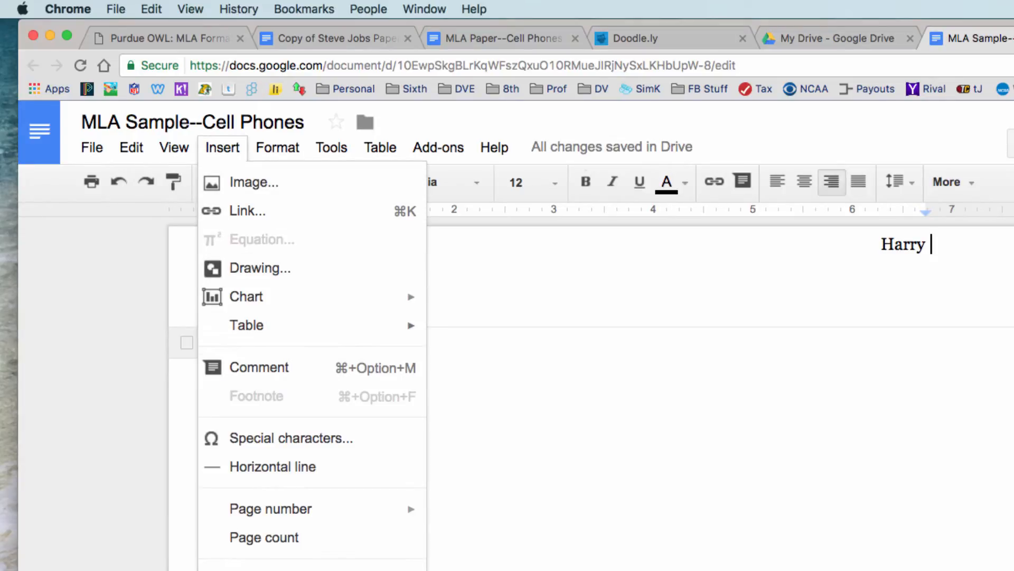
mouse_move(270, 508)
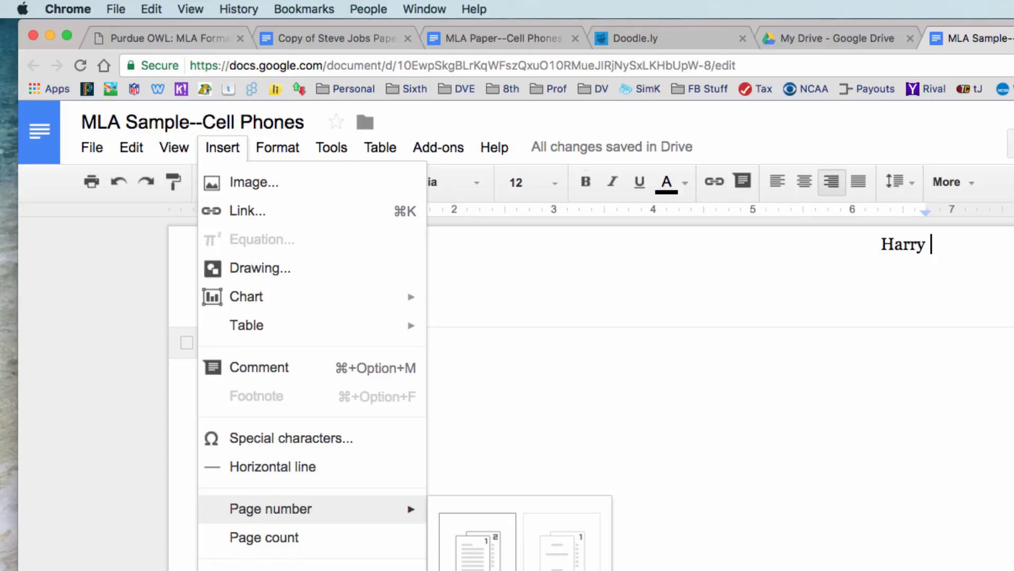
click(477, 541)
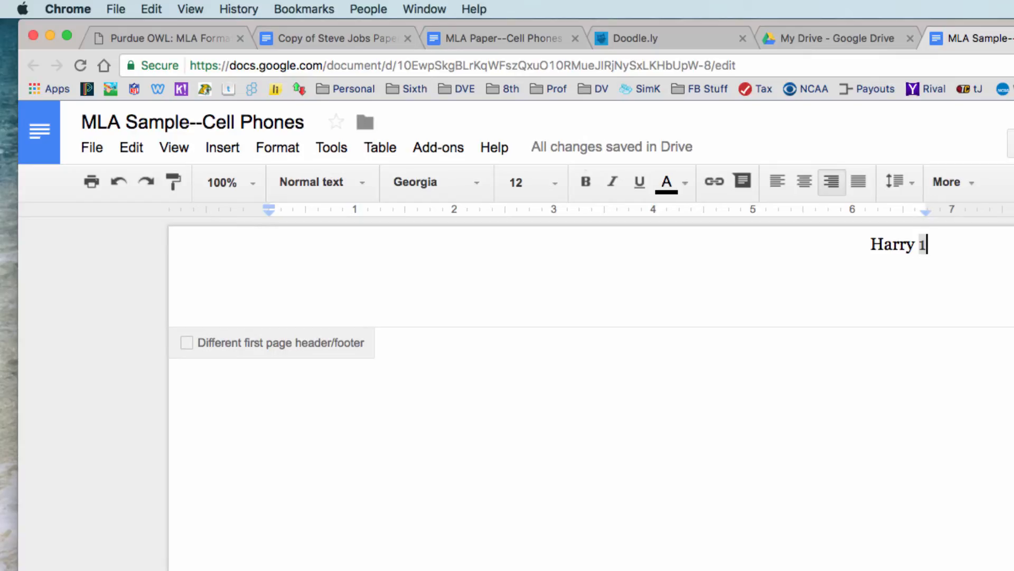
click(270, 337)
double_click(892, 245)
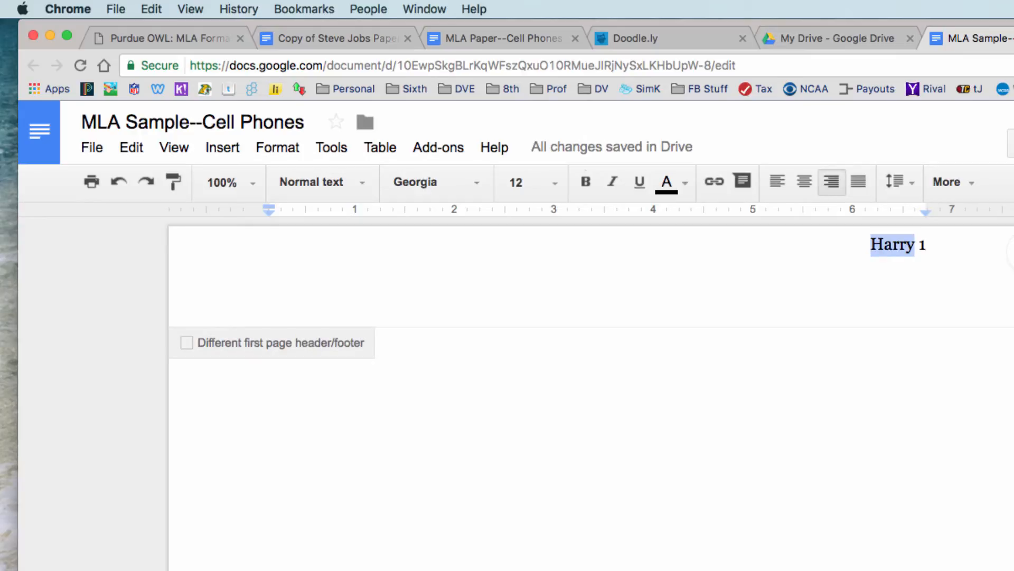
click(271, 337)
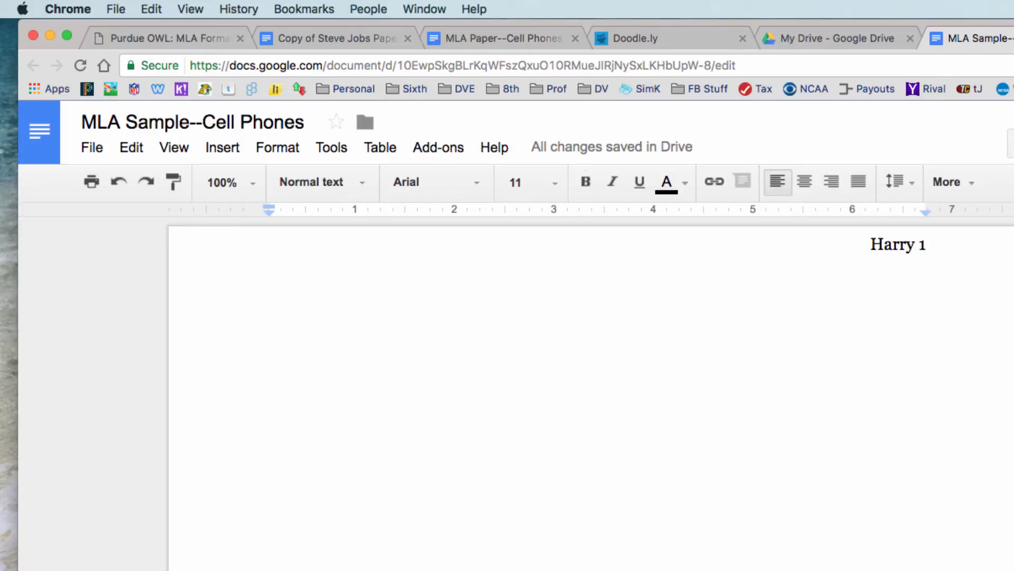
Set the body line spacing to Double.
click(900, 183)
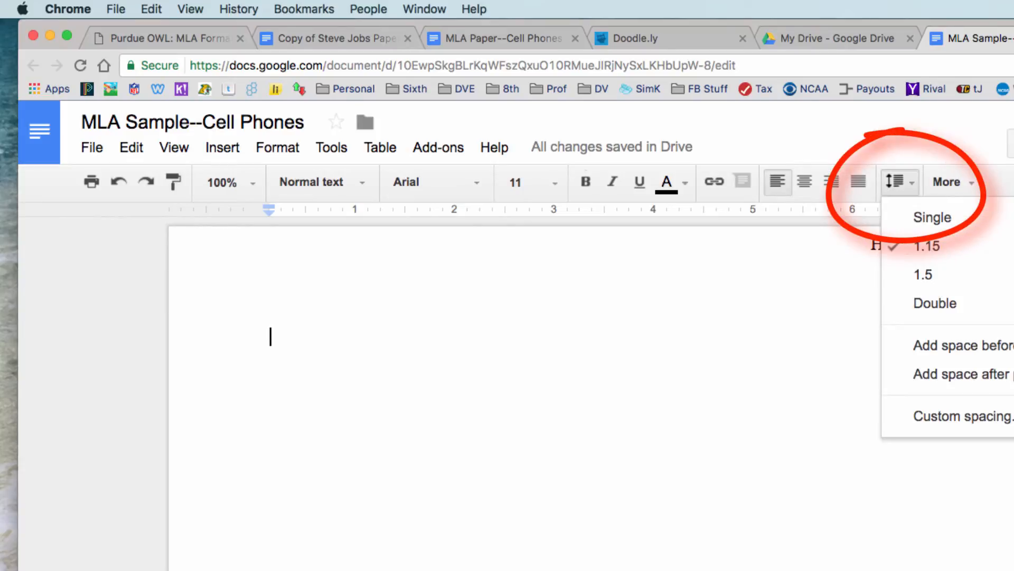
click(935, 303)
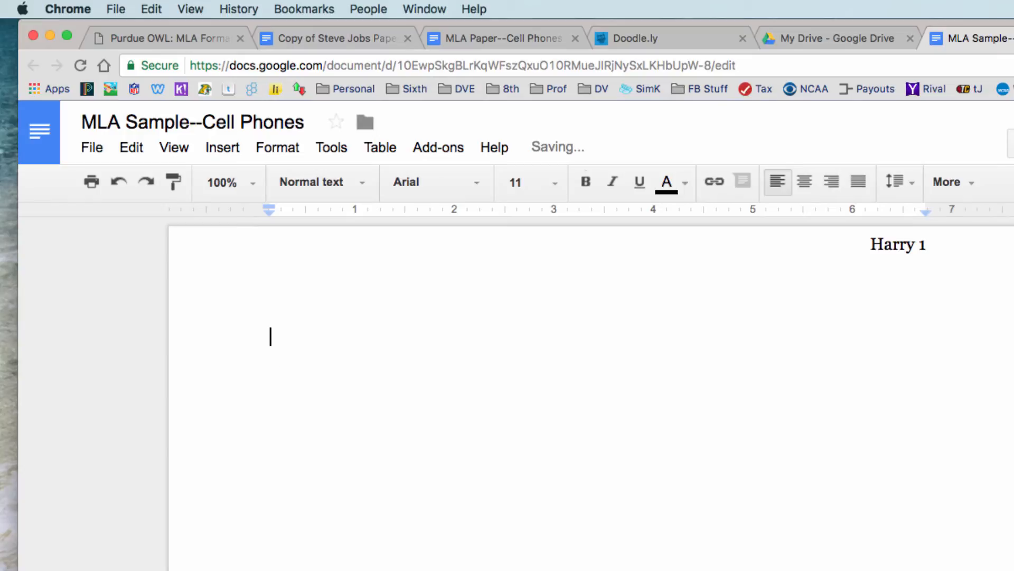
key(super+a)
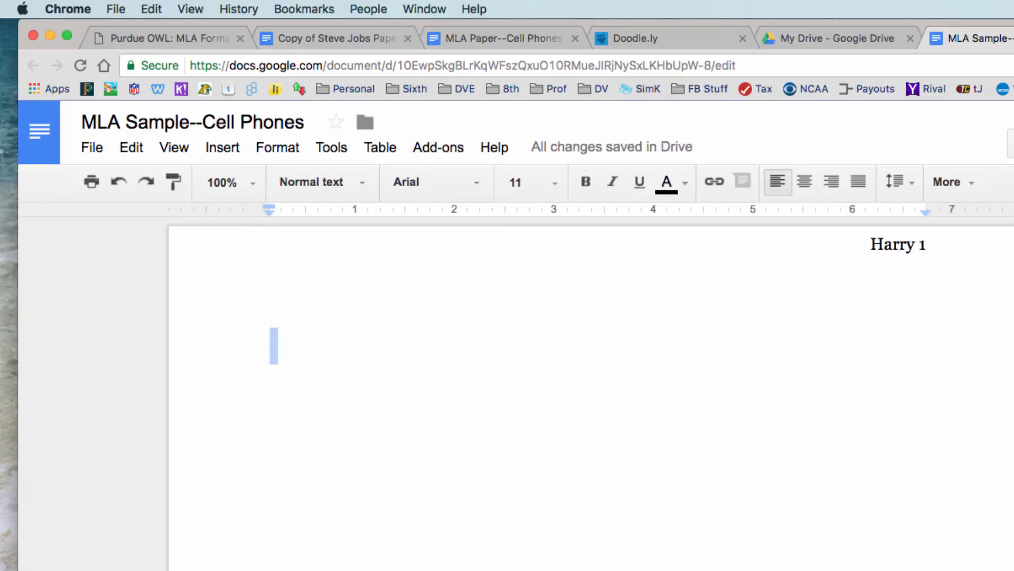
click(270, 336)
Set the body font to Georgia at 12 point.
click(433, 182)
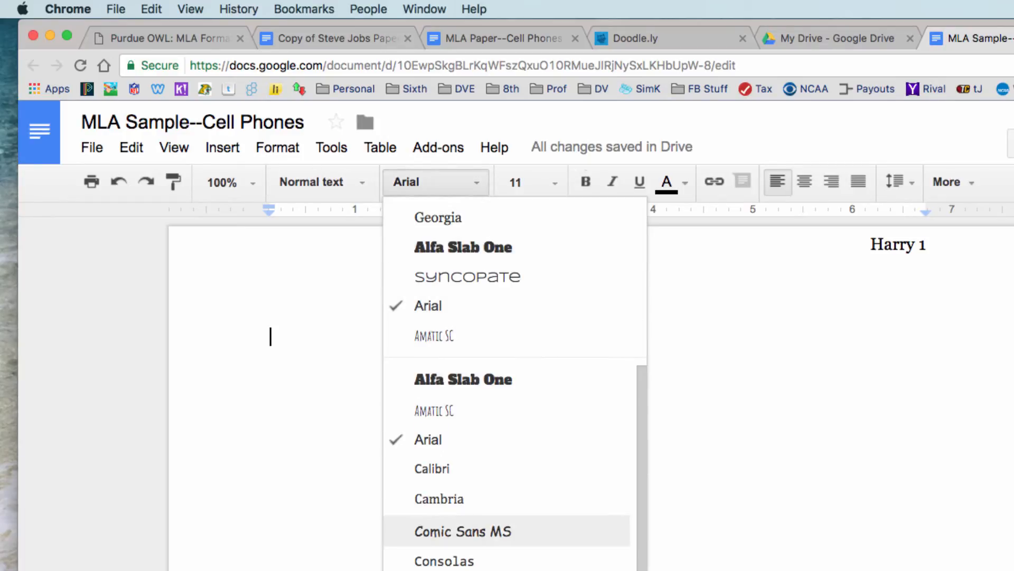
click(438, 217)
click(528, 182)
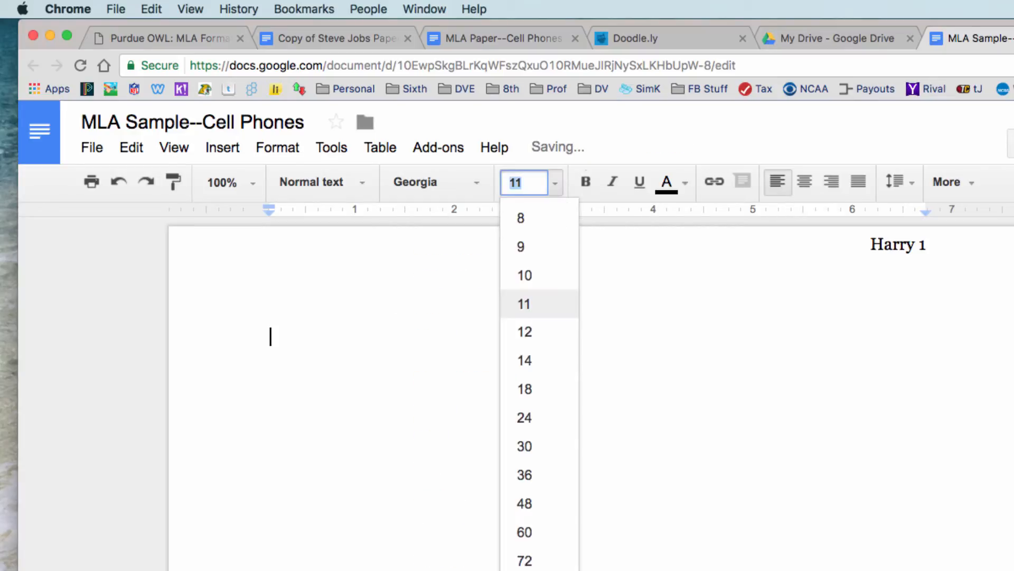
click(534, 331)
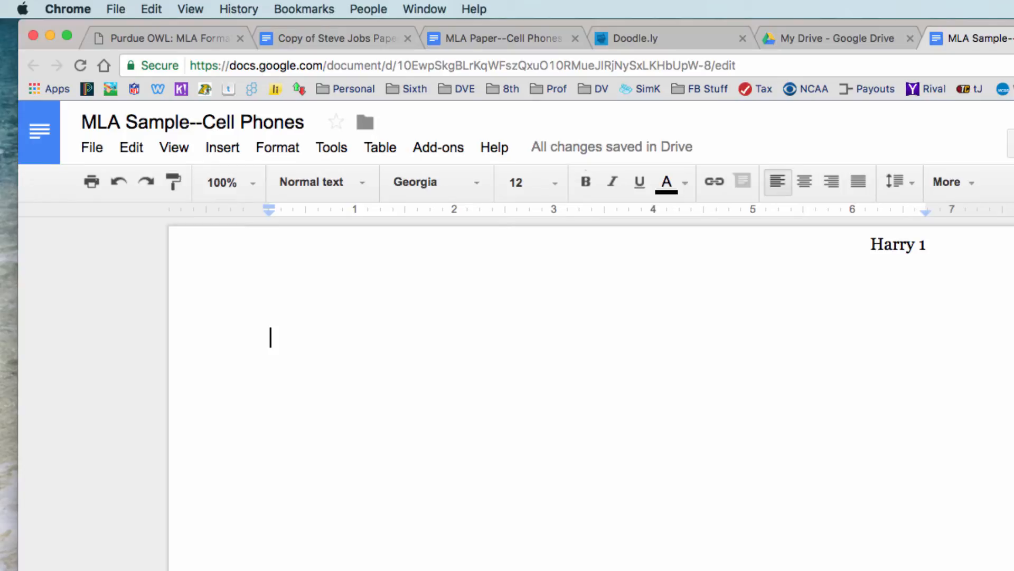
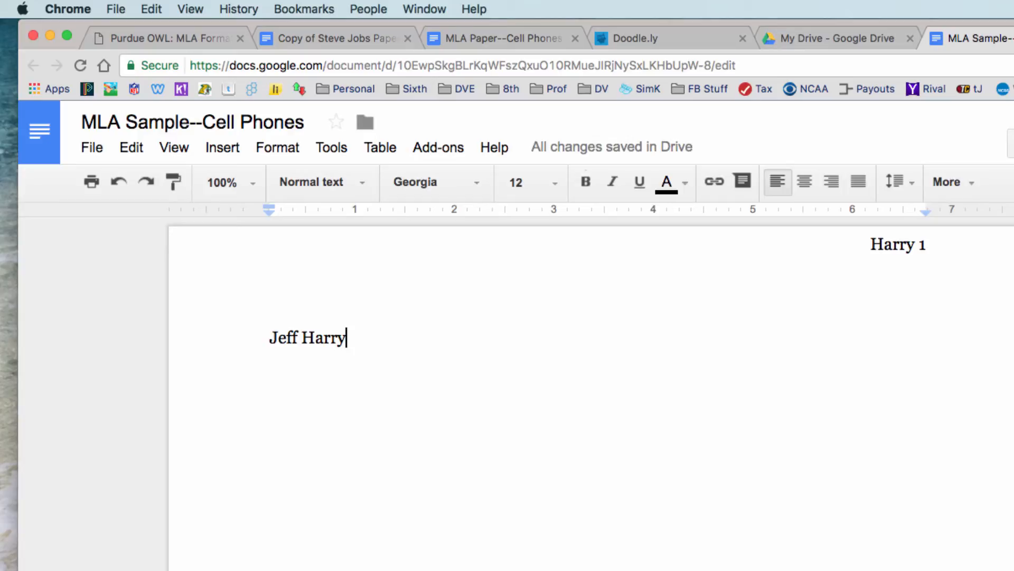
Type the student's name and the teacher's name as the first two heading lines.
key(Return)
text(Mrs. Dis)
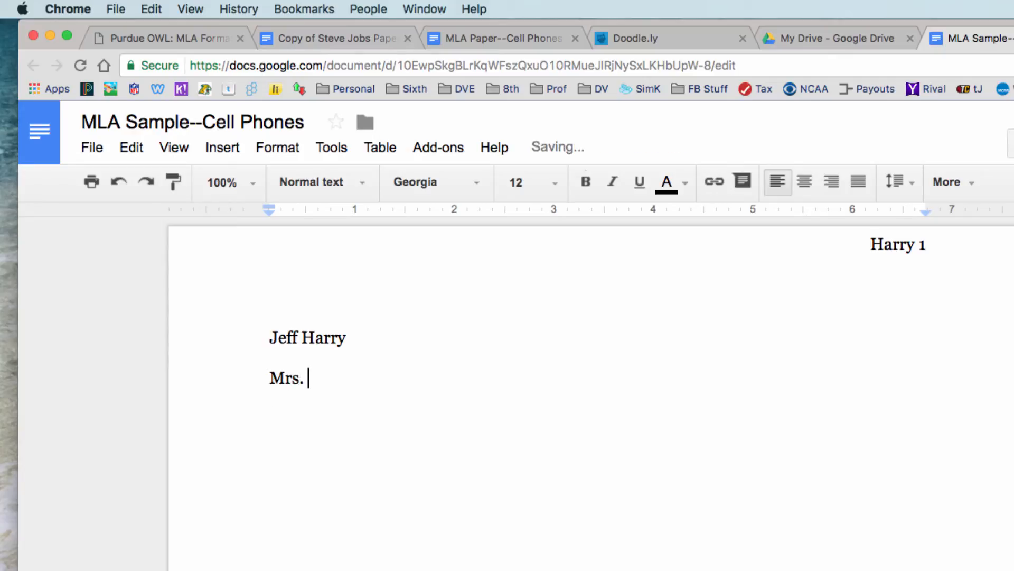
key(BackSpace)
key(BackSpace)
text(ro)
key(BackSpace)
text(i9sc)
key(BackSpace)
key(BackSpace)
key(BackSpace)
text(scoll)
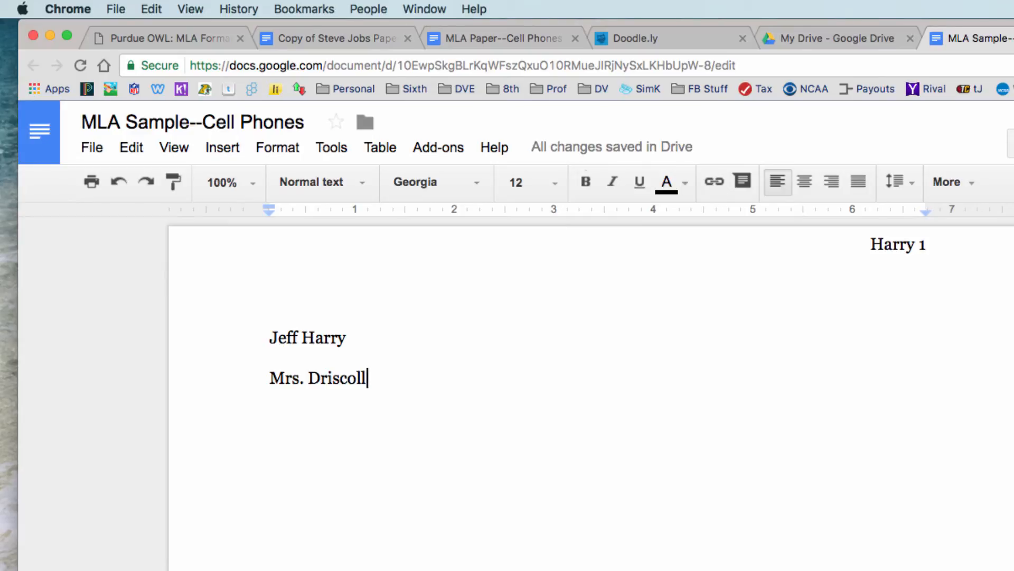
key(Return)
Add 'English 9' and '21 March 2017' as the third and fourth heading lines.
text(Gl)
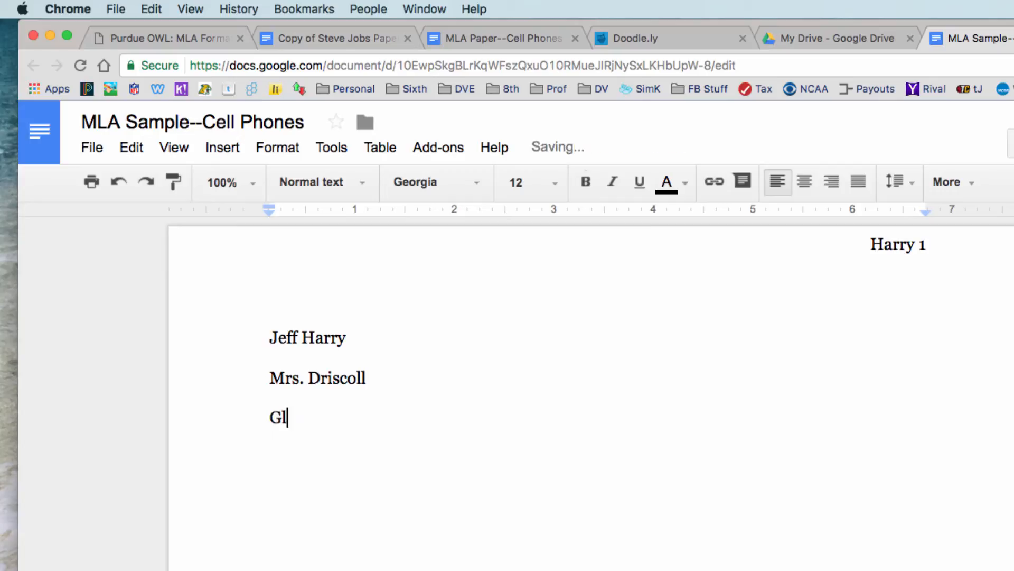
key(BackSpace)
key(BackSpace)
text(Elg)
key(BackSpace)
key(BackSpace)
text(nglish 9)
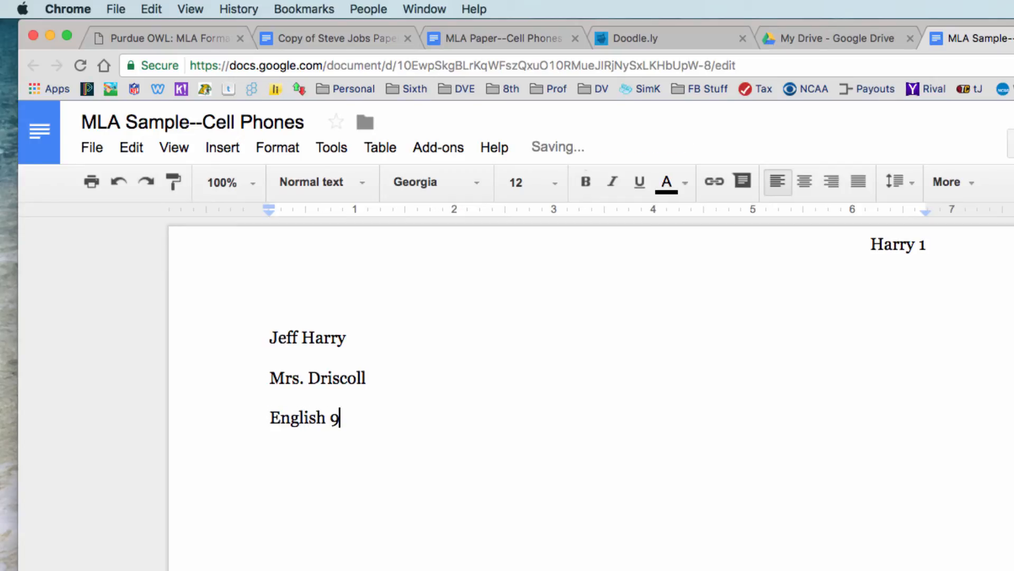
key(Return)
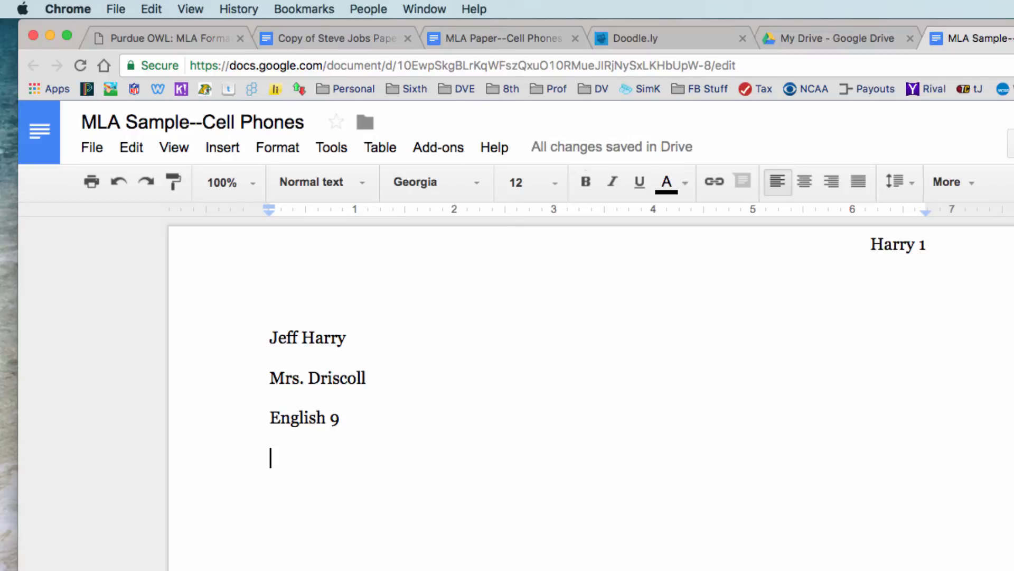
text(21)
text( s)
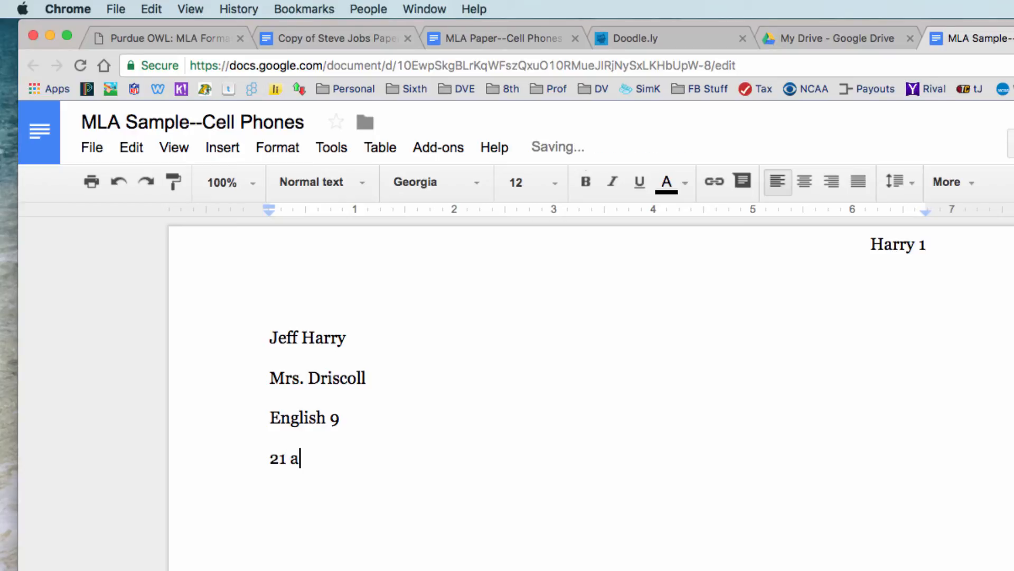
key(BackSpace)
text(March)
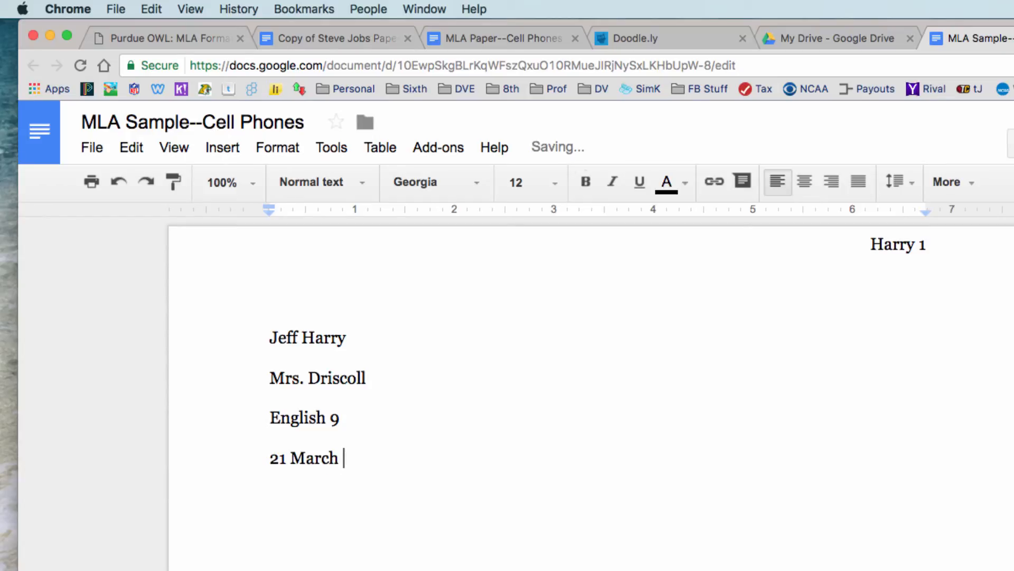
text( 2017)
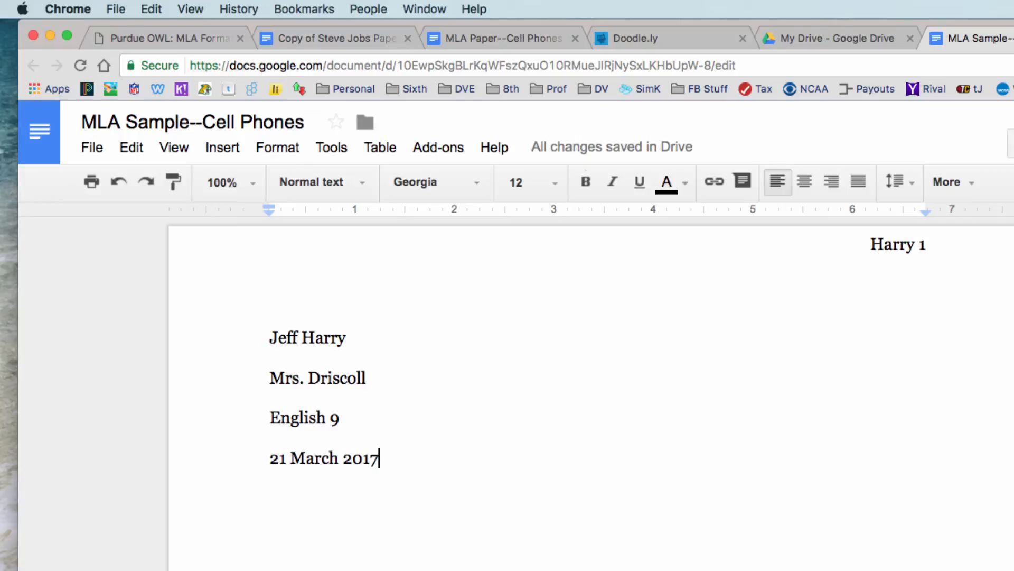
key(Return)
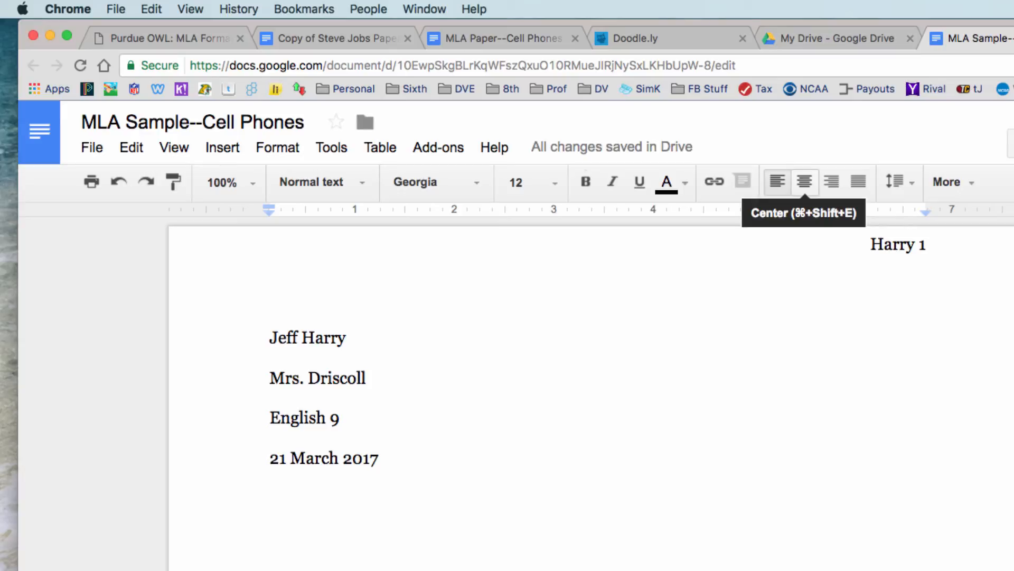
Center the title 'A Call to Action: Regulate Use of Cellphones on the Road' and left-align the next line.
click(805, 182)
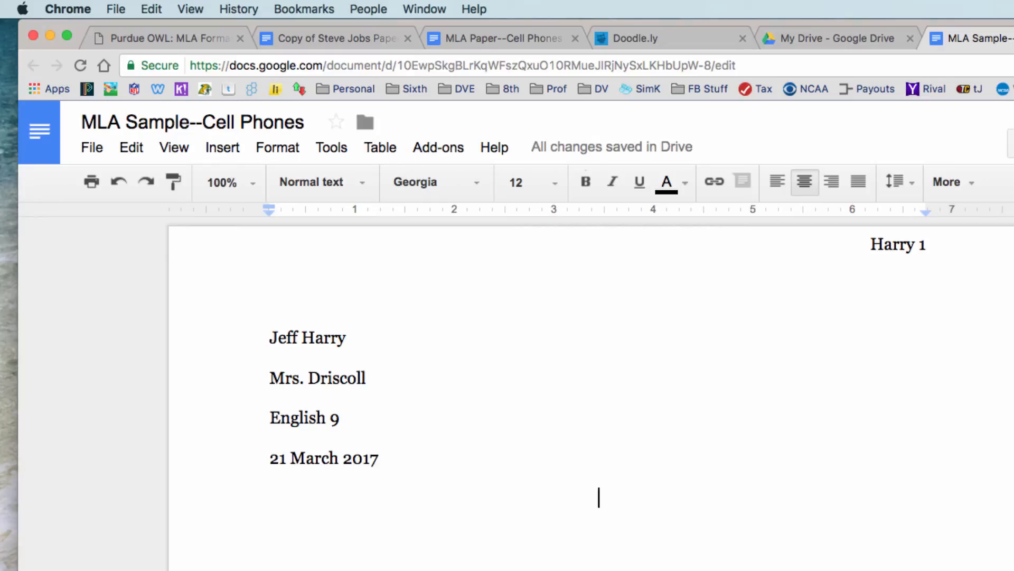
text(A Call to Action: )
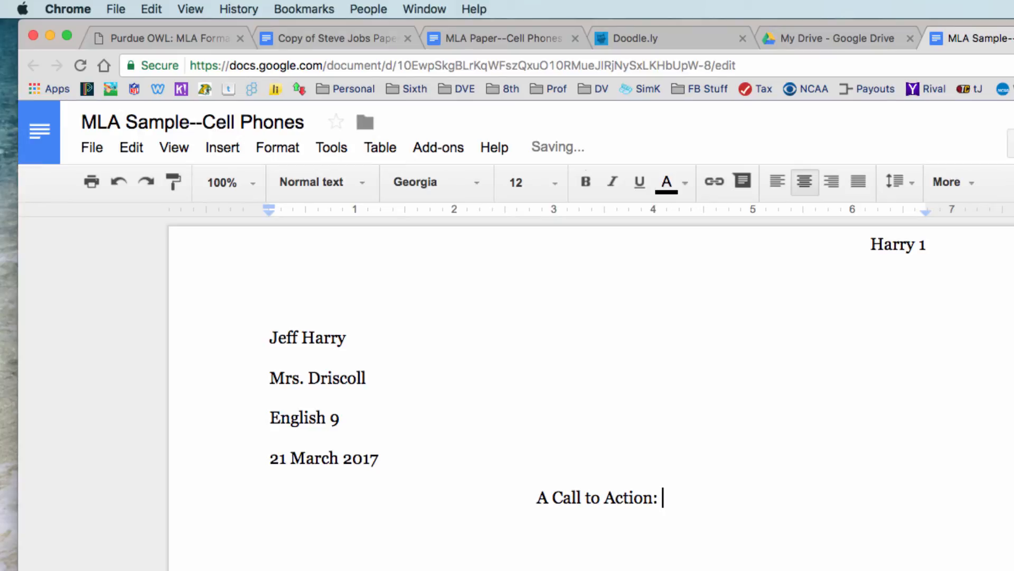
text(Regulate )
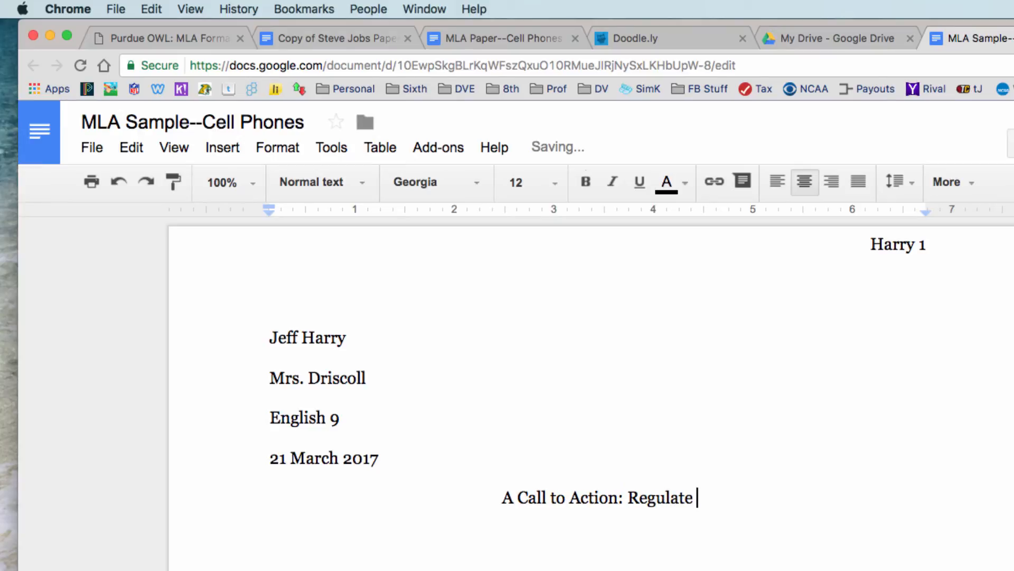
text(Use of Ce)
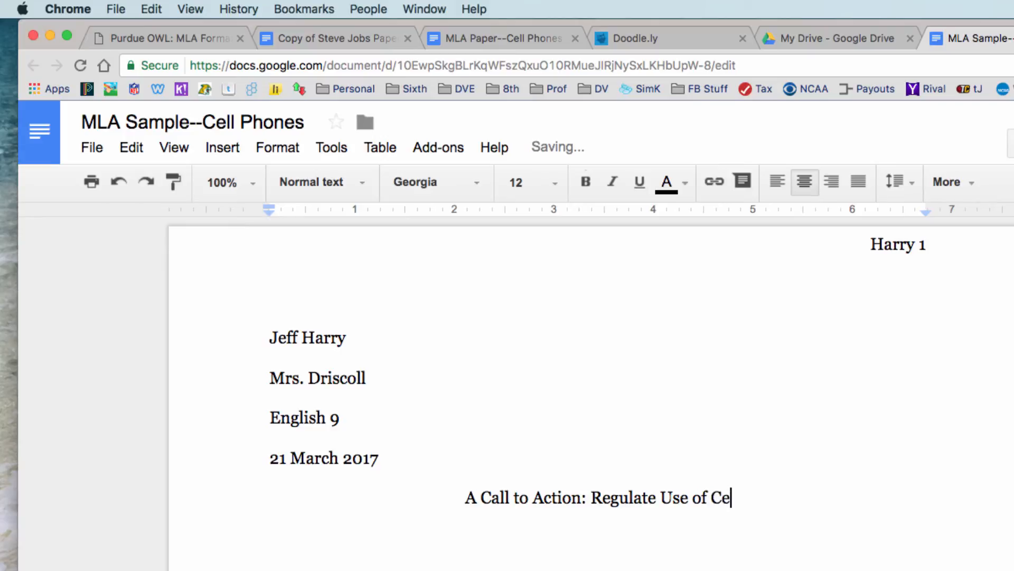
text(llphoens on the )
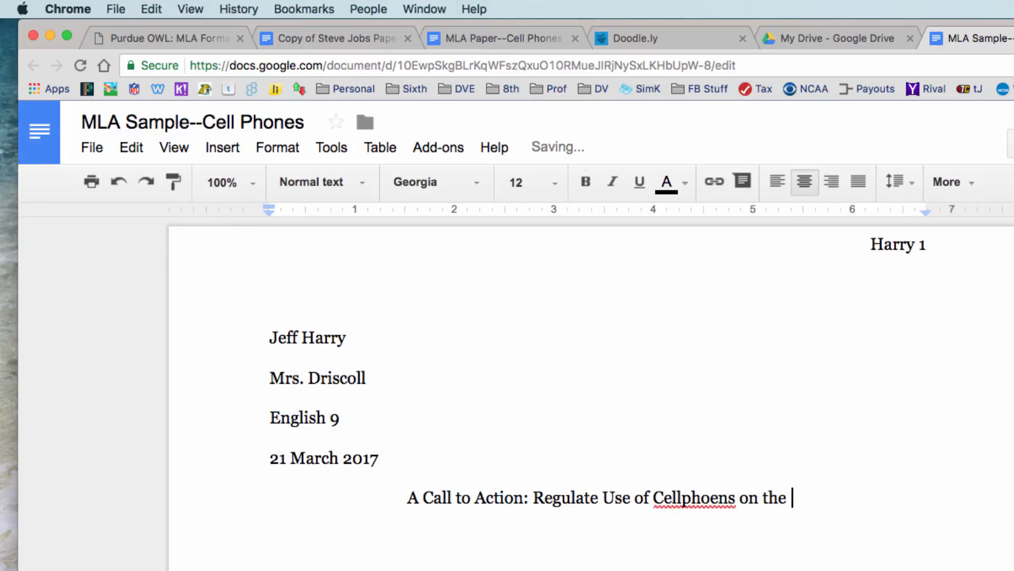
text(Road)
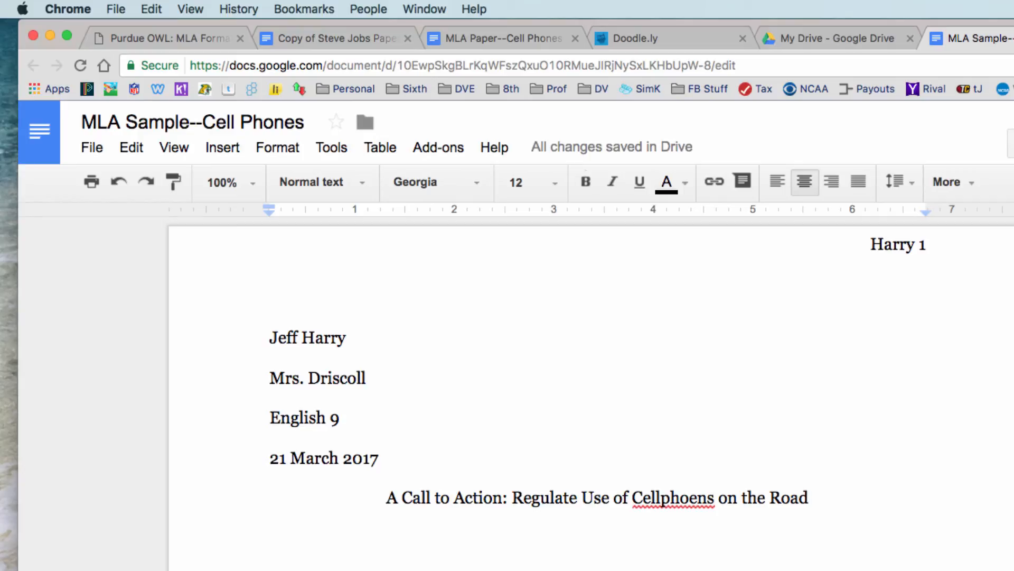
right_click(682, 498)
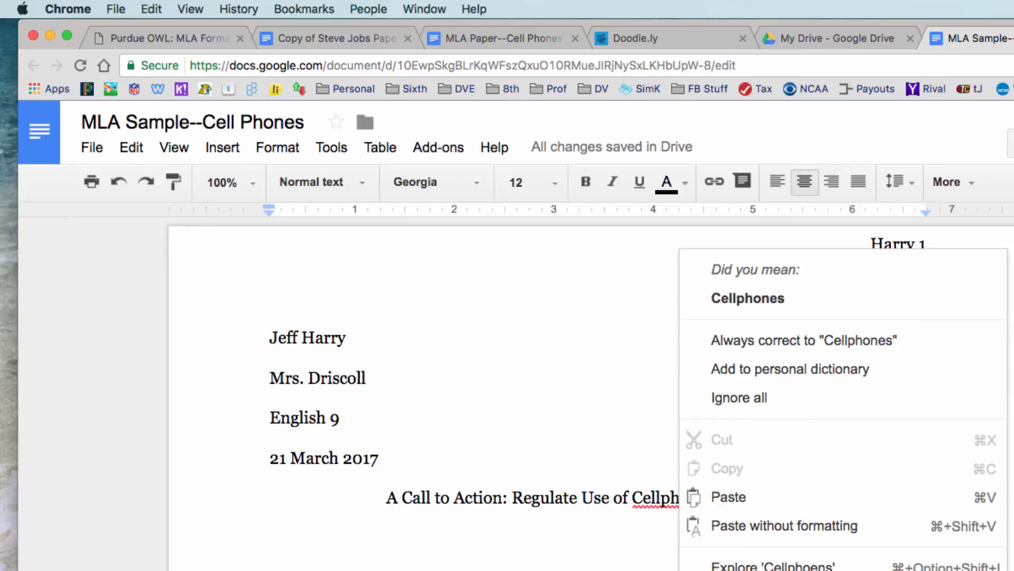
click(745, 297)
click(810, 498)
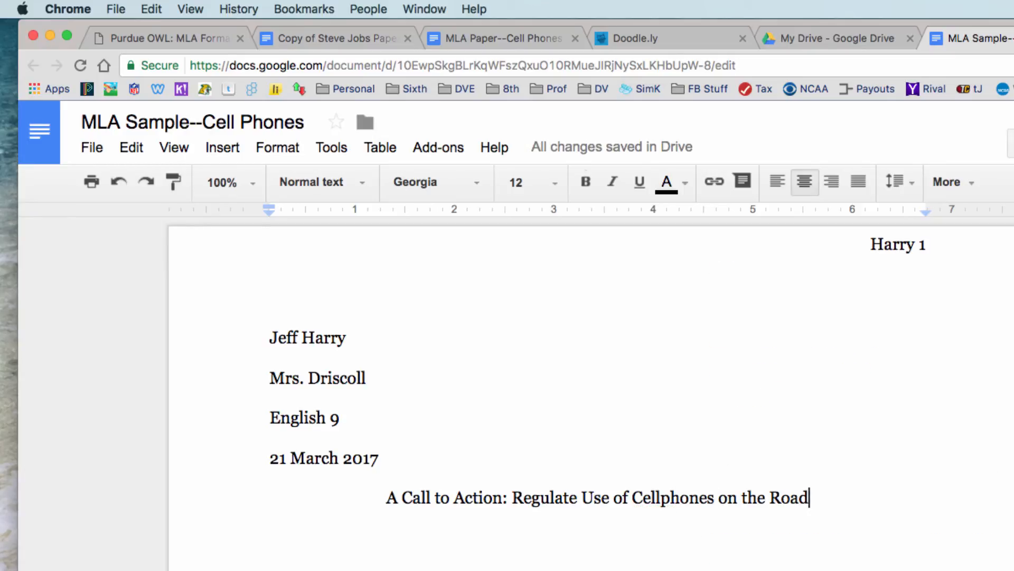
key(Return)
click(777, 181)
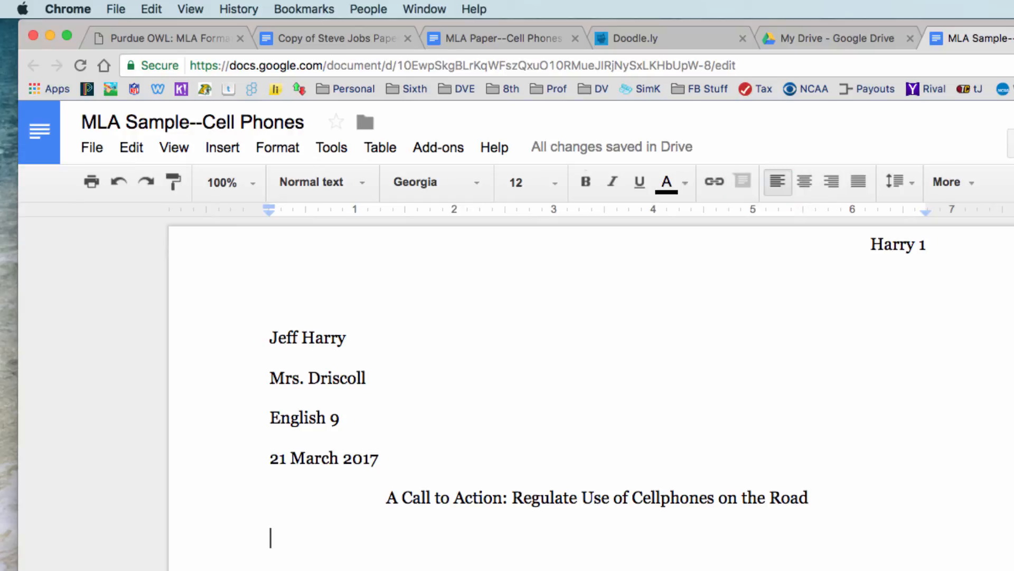
Indent the empty line below the title by half an inch with Tab.
key(Tab)
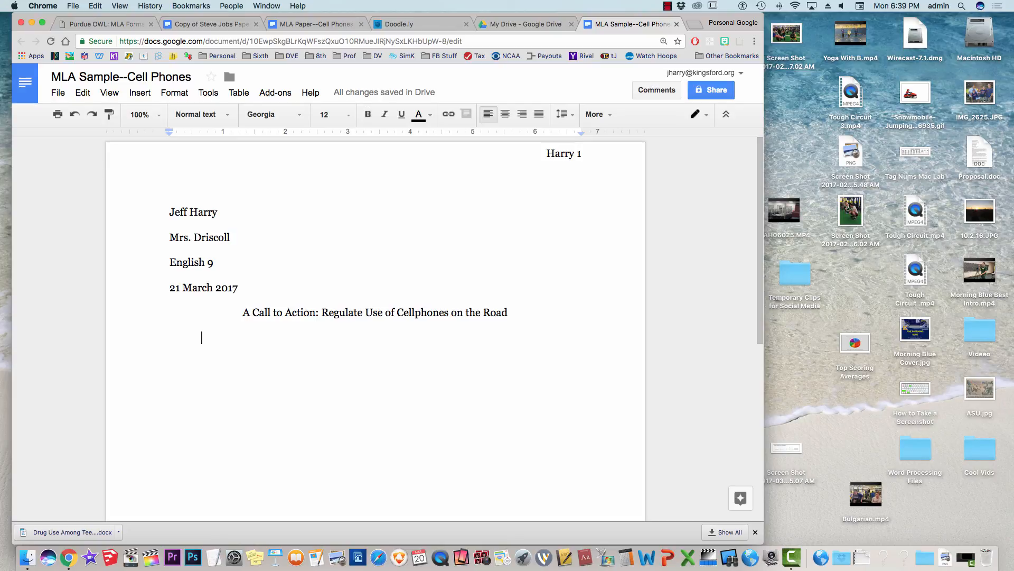
Paste the opening sentence about cell phones going off in classrooms and concerts.
text(When a cell phone goes off in a classroom or at a concert, we are irritated, but at least our lives are not endangered.)
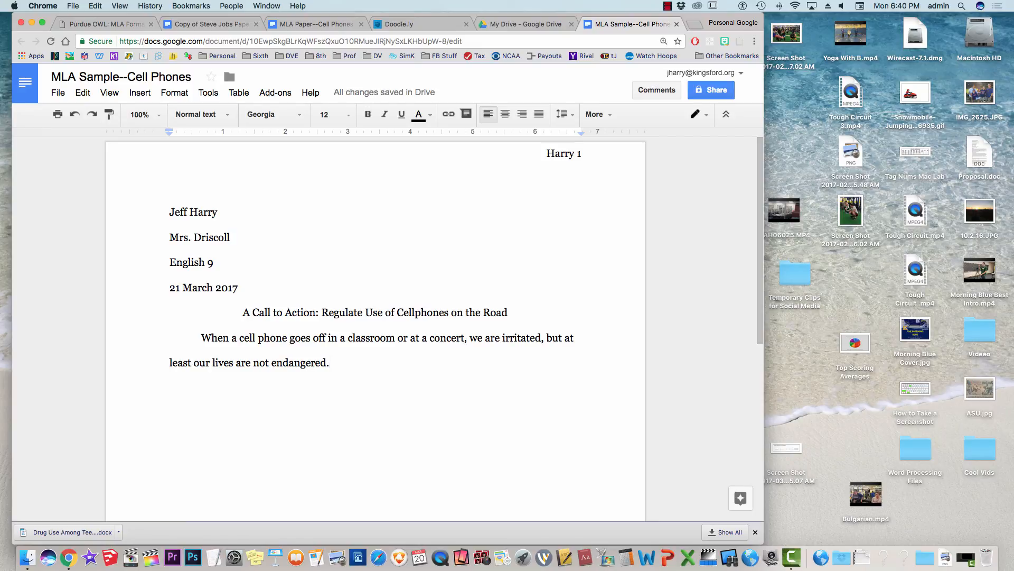